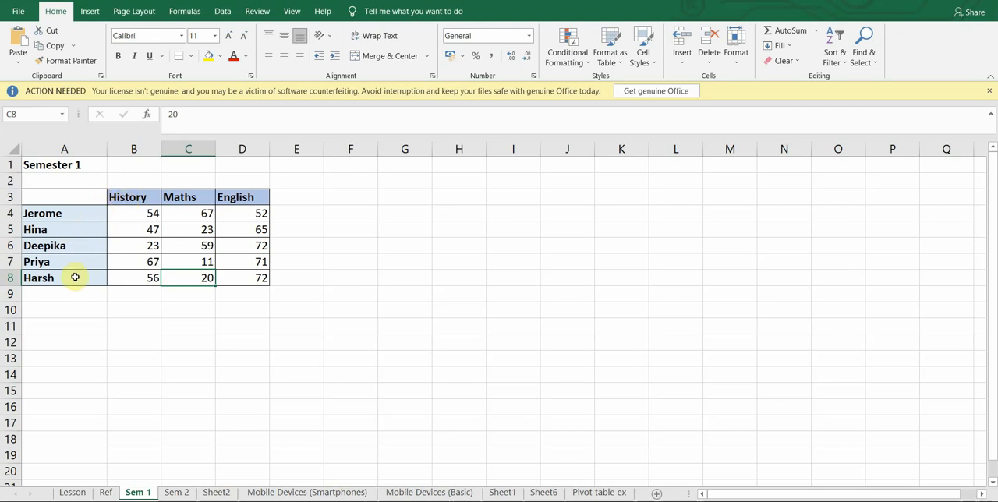
Review the Semester 2 marks table on the Sem 2 sheet.
left_click(175, 496)
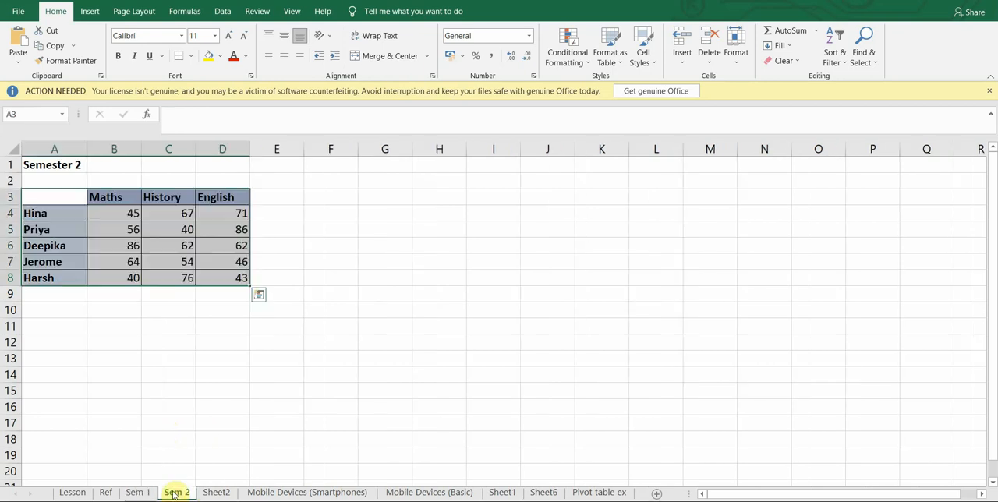
left_click(139, 338)
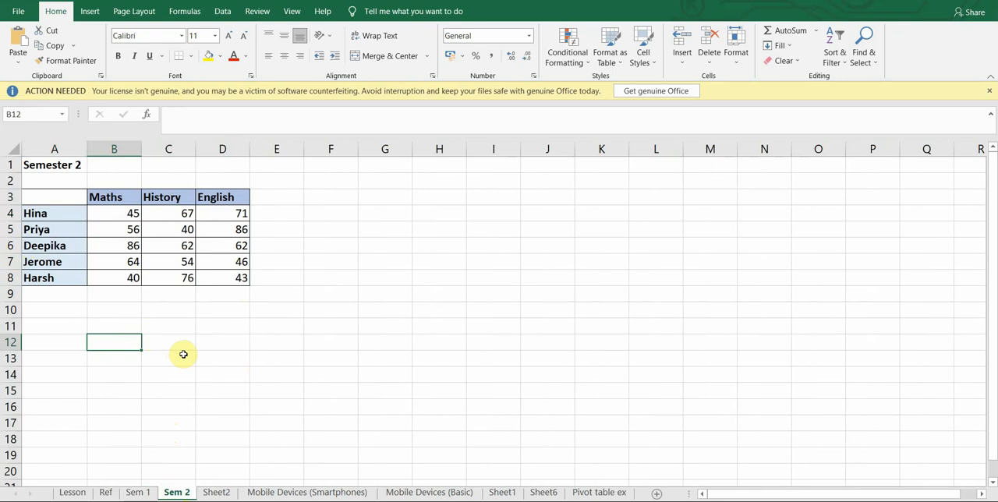
Start a data consolidation at cell C3 of Sheet2 with Average as the function.
left_click(216, 494)
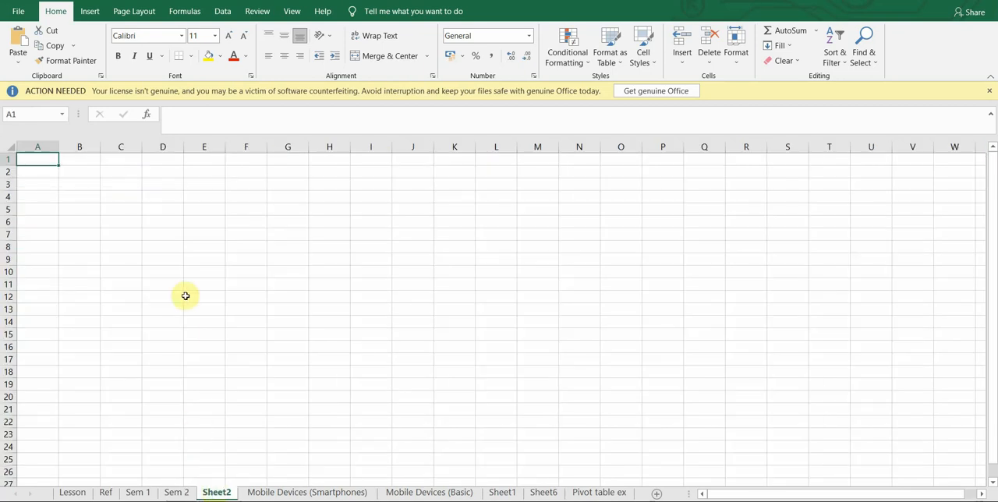
left_click(119, 184)
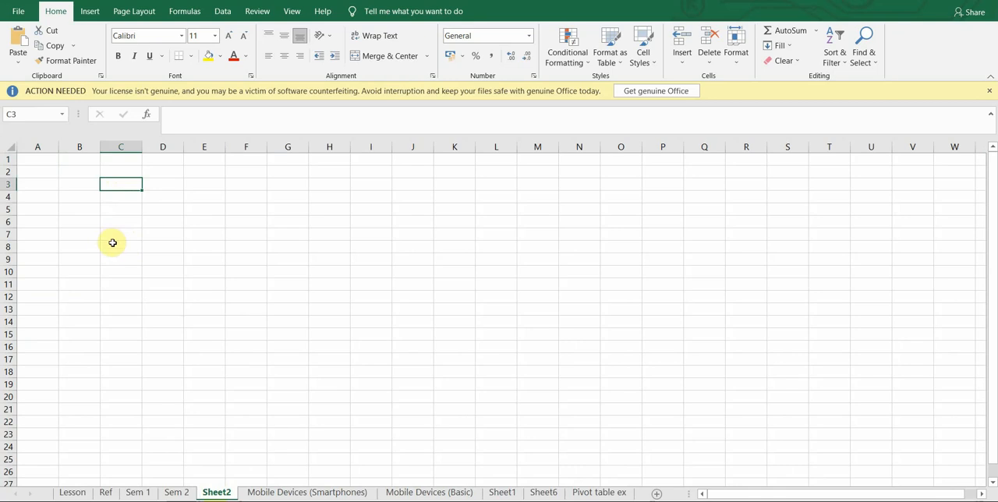
left_click(223, 13)
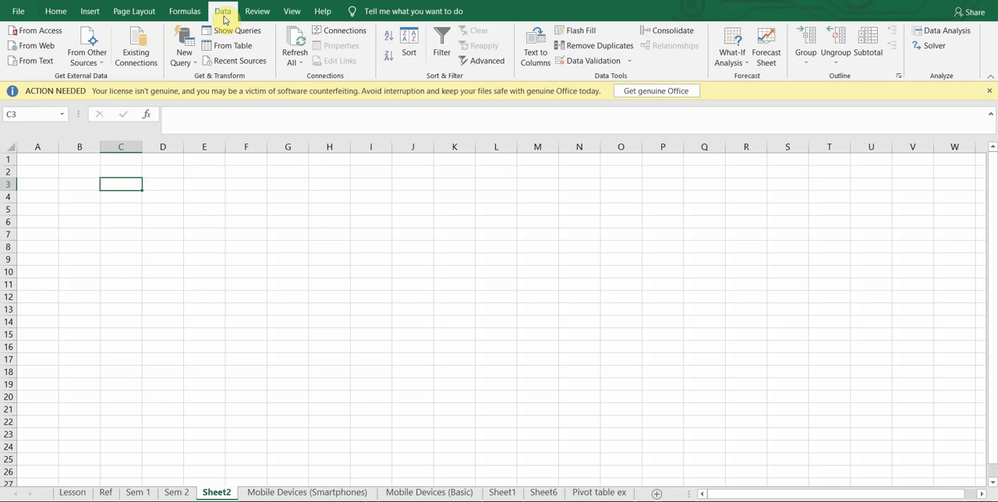
left_click(668, 31)
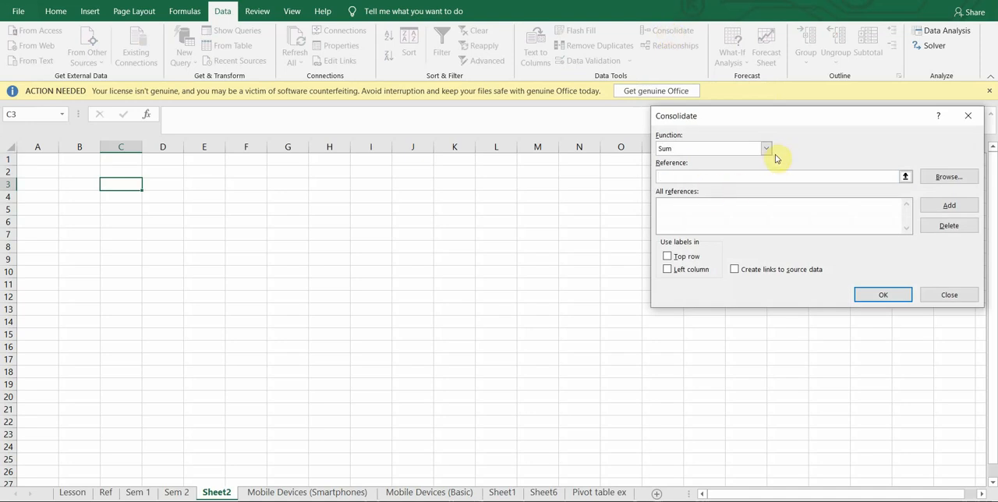
left_click_drag(714, 118, 435, 101)
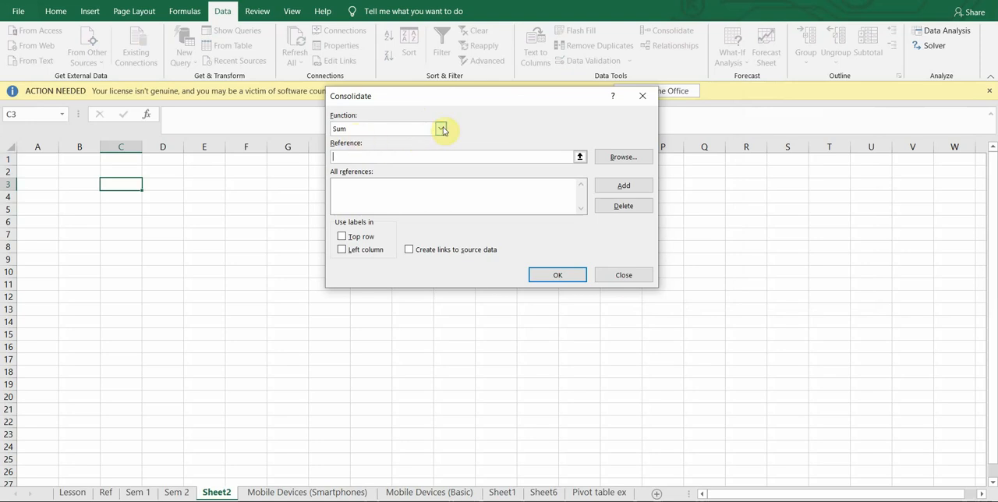
left_click(442, 128)
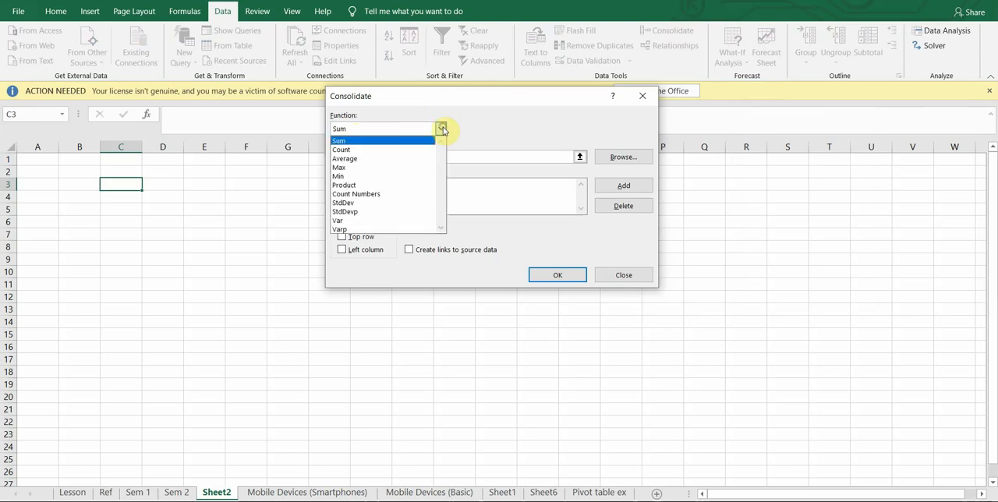
left_click(382, 161)
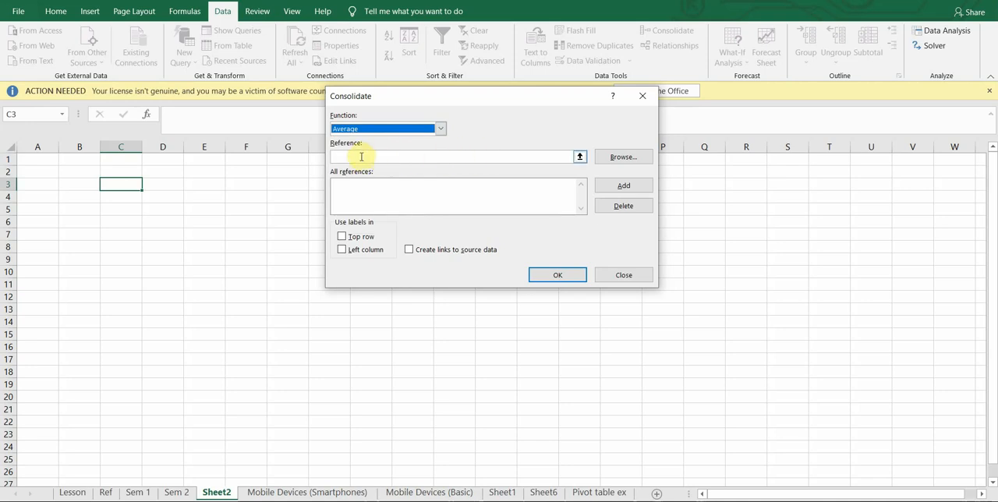
Add the marks table A3:D8 from the Sem 1 sheet as a consolidation reference.
left_click(361, 157)
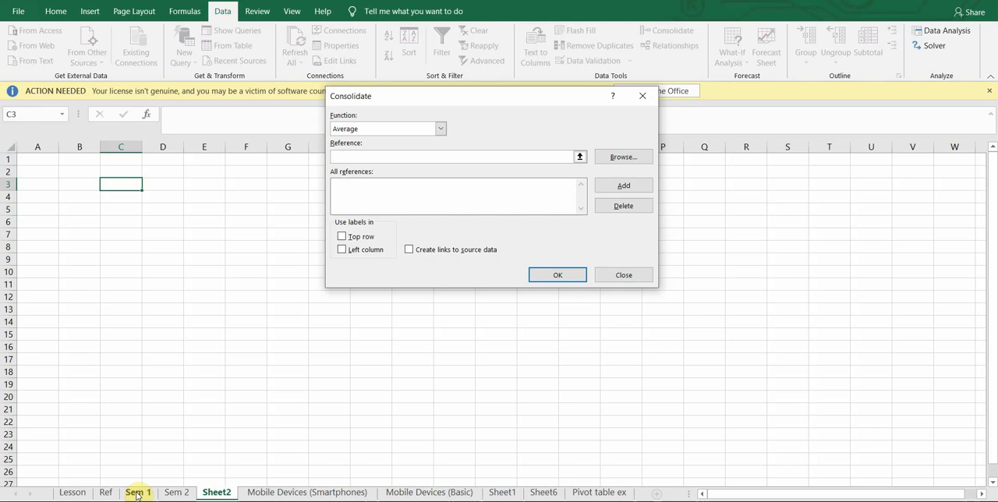
left_click(137, 492)
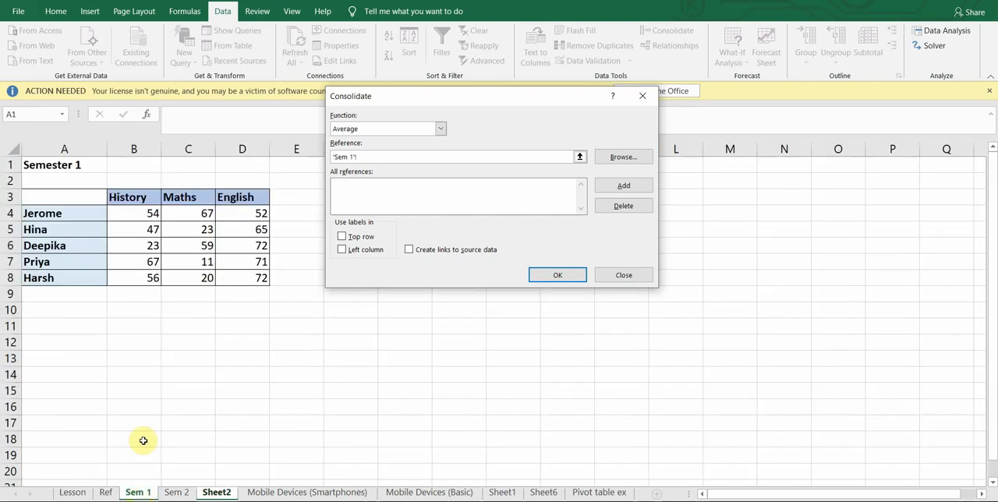
left_click_drag(59, 201, 248, 276)
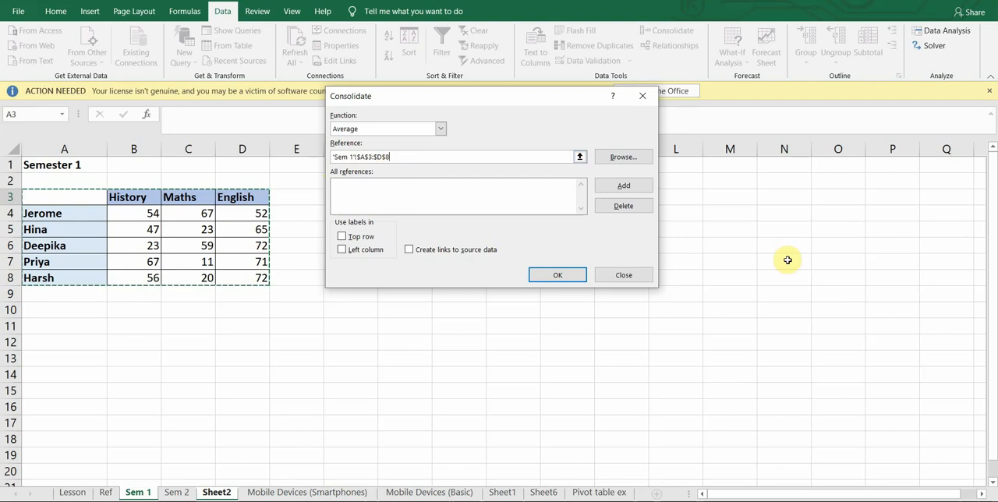
left_click(627, 186)
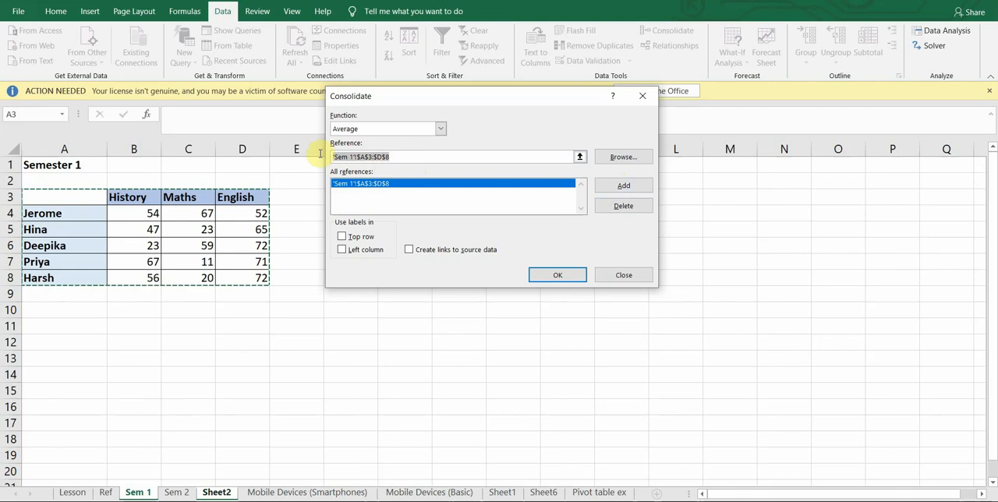
Clear the reference entry and add the marks table A3:D8 from the Sem 2 sheet as the second consolidation reference.
key("BackSpace")
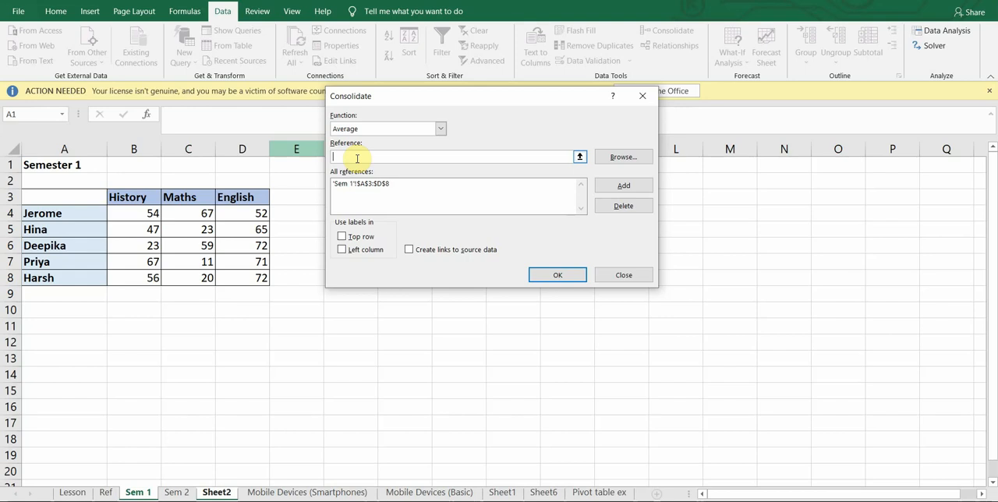
left_click(178, 492)
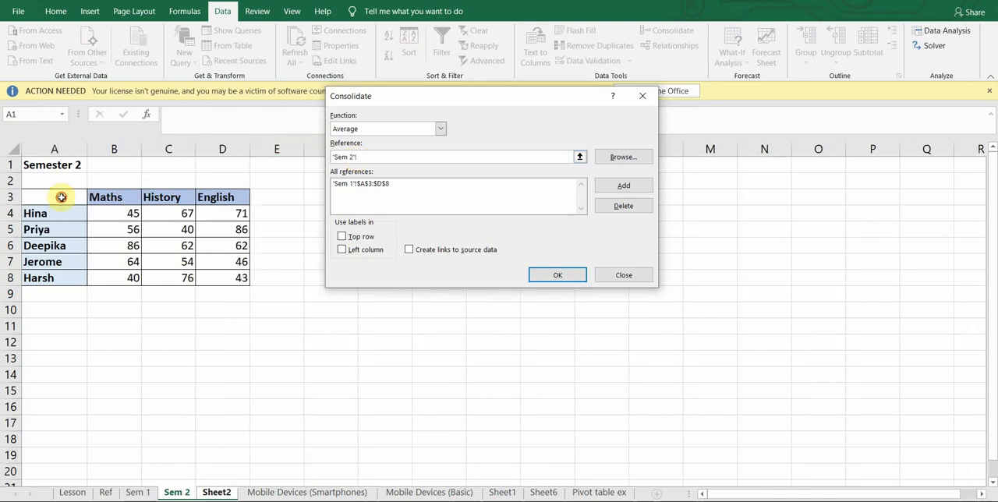
left_click_drag(65, 193, 232, 283)
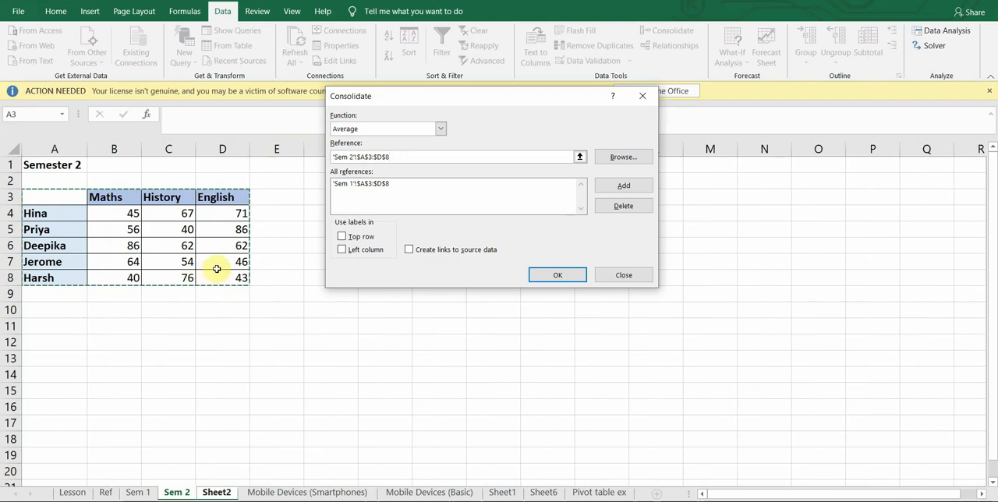
left_click(612, 192)
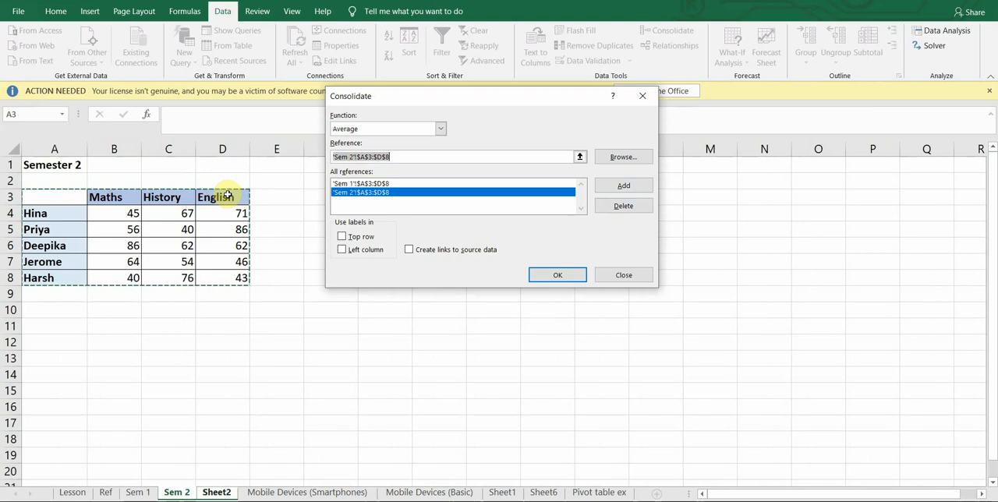
Use the labels in both the top row and left column, and produce the consolidated averages table.
left_click(343, 237)
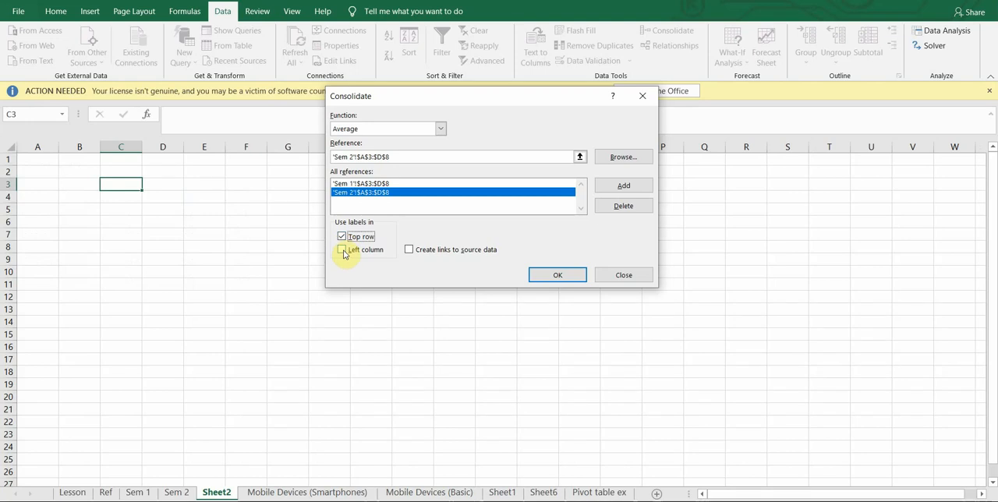
left_click(343, 252)
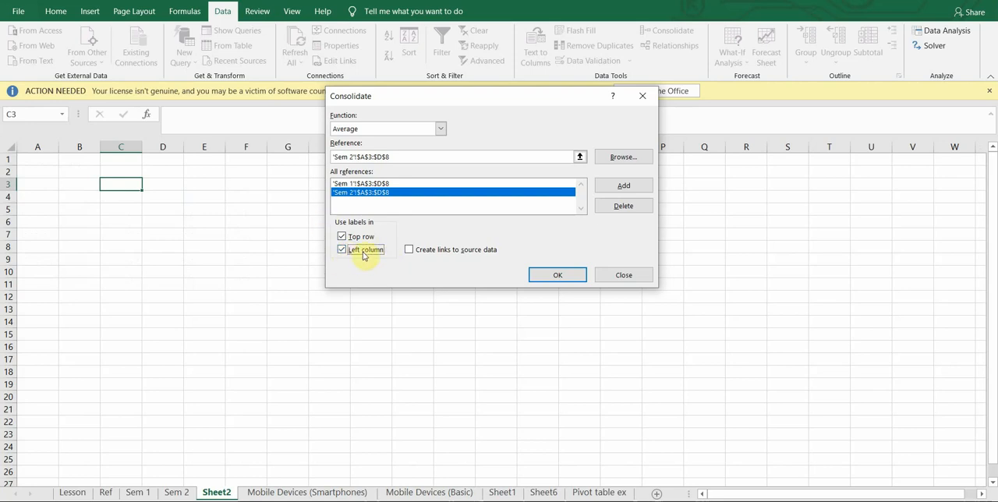
left_click(564, 278)
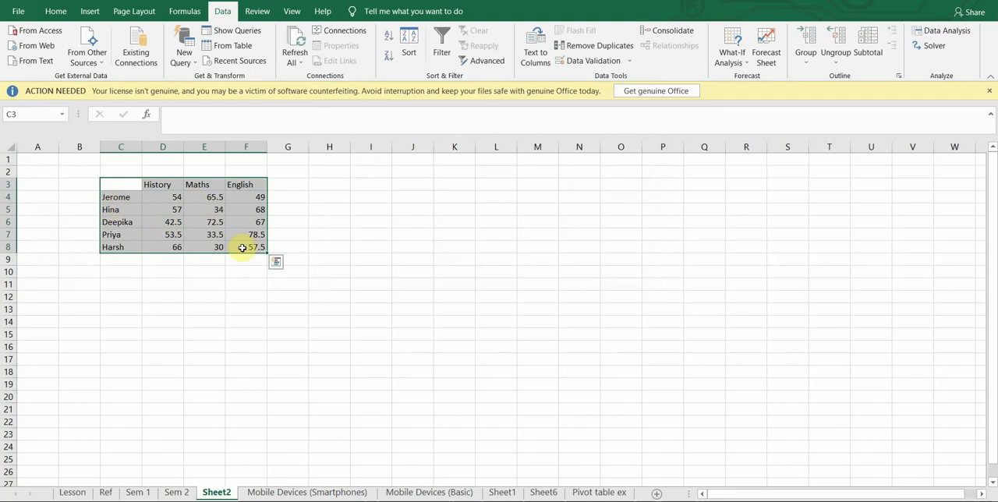
Compare the consolidated averages on Sheet2 with the source marks on the Sem 1 and Sem 2 sheets.
left_click(257, 274)
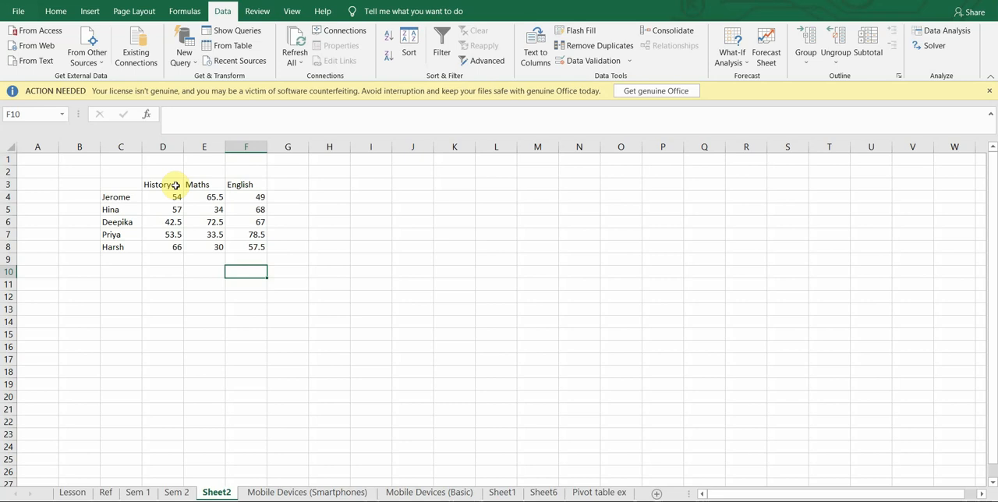
left_click(137, 492)
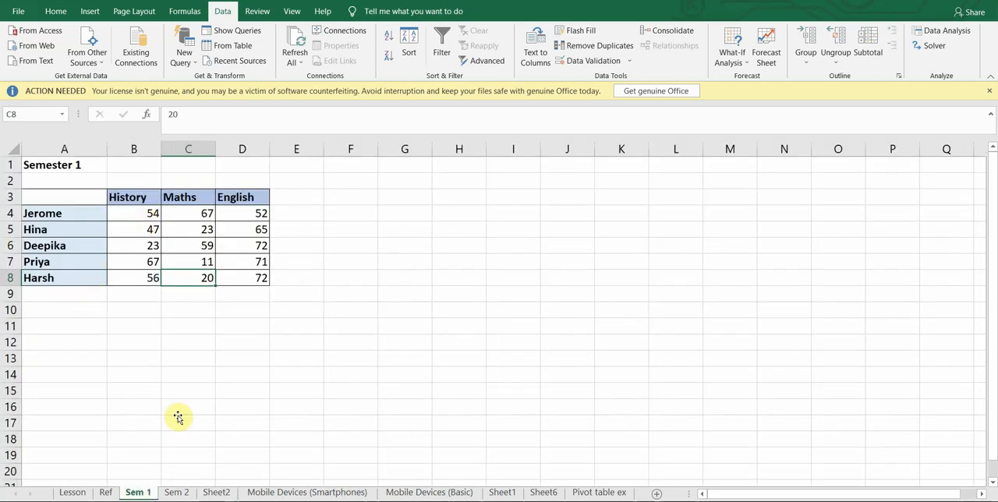
left_click(177, 492)
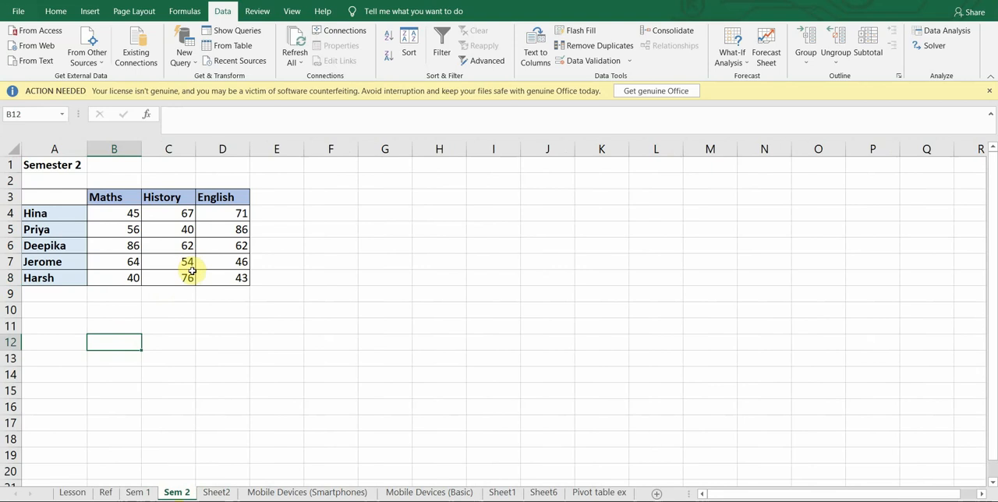
left_click(217, 492)
left_click(178, 195)
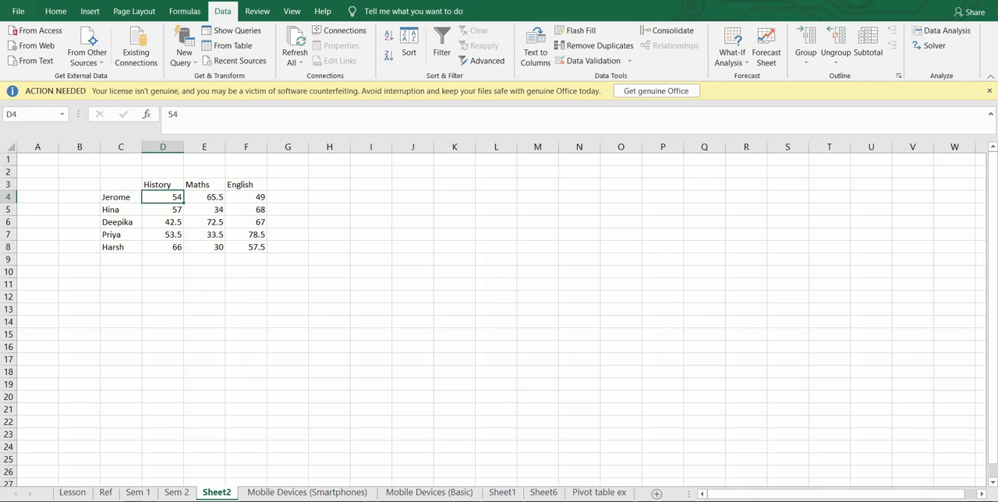
Review the Sem 1 marks and change the History mark in cell C7 of the Sem 2 sheet to 60.
left_click(144, 494)
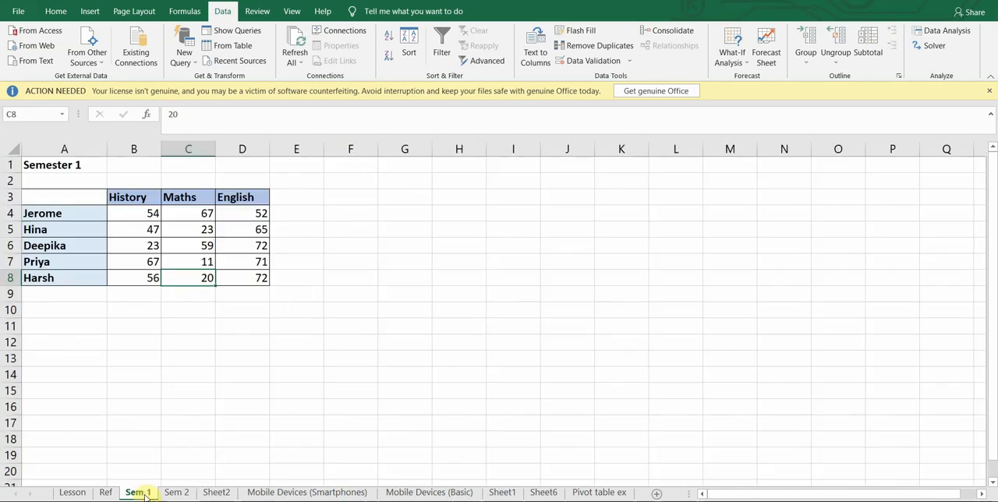
left_click(171, 494)
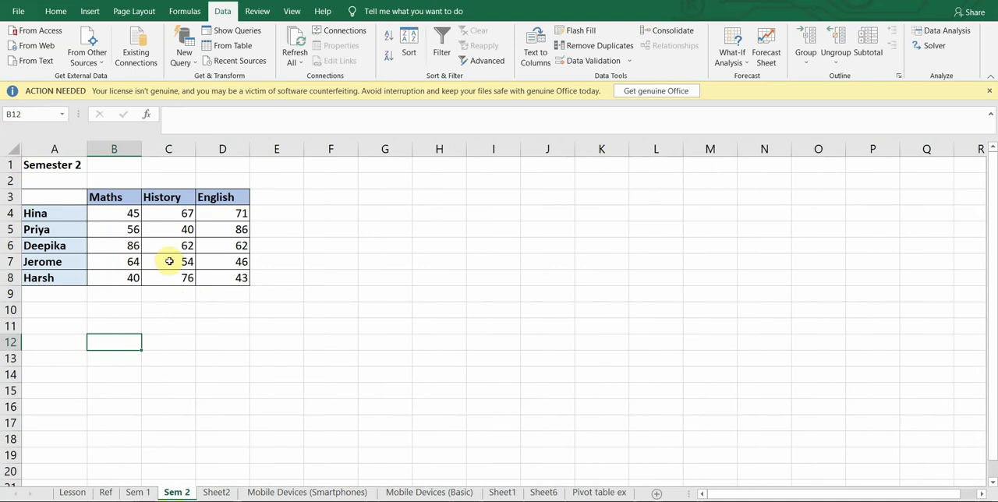
left_click(169, 261)
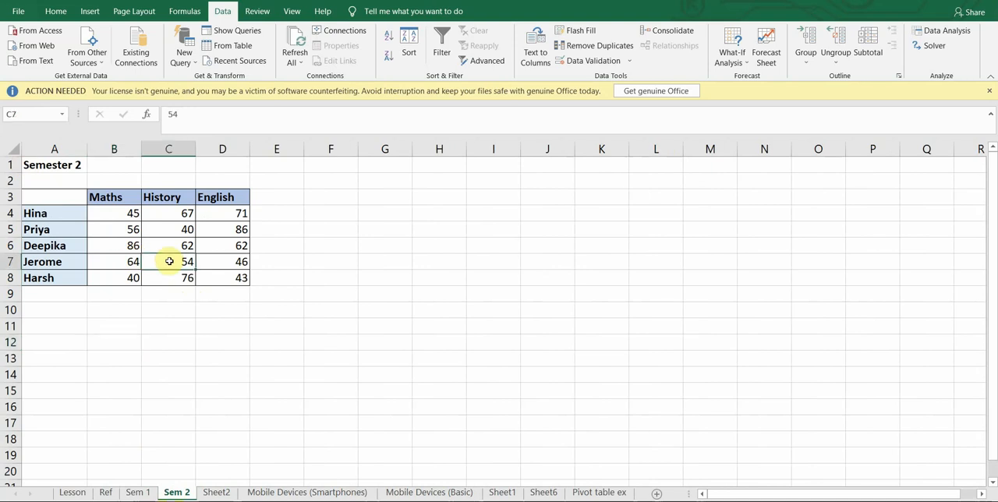
type("60")
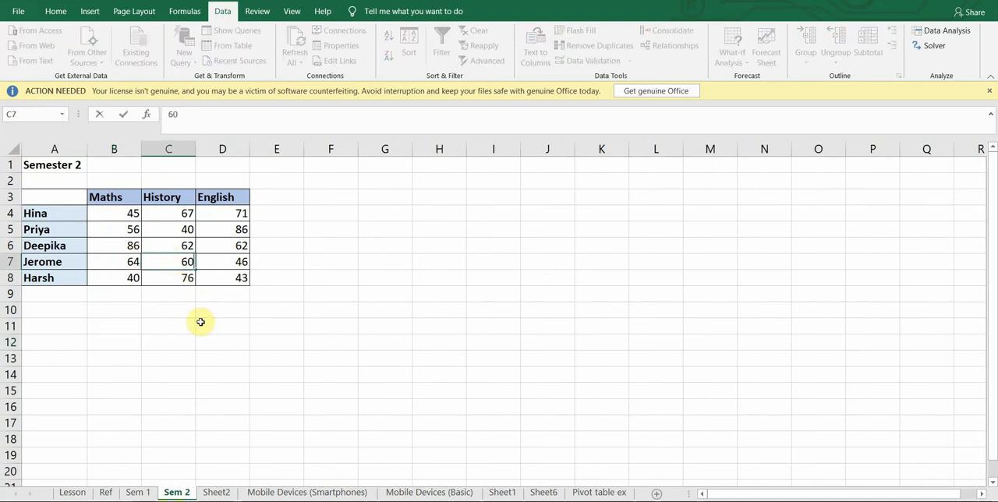
key("Return")
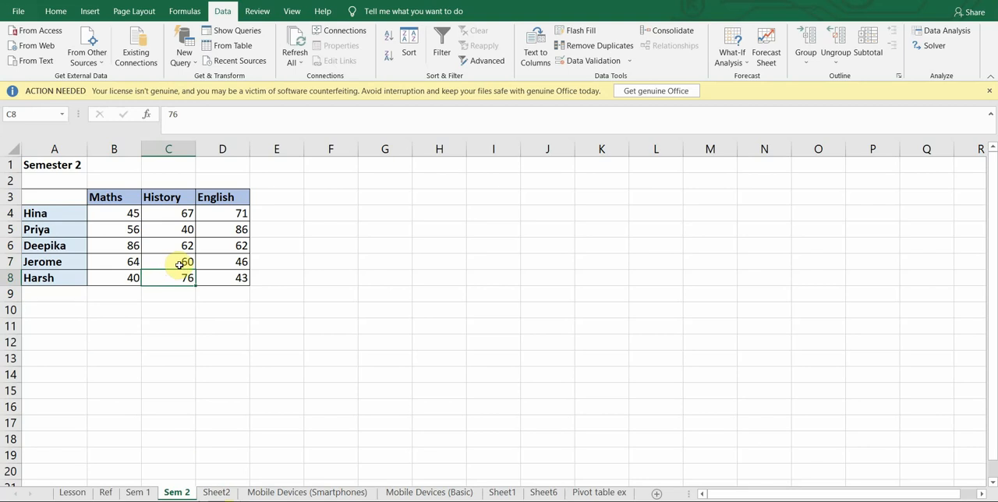
Try to update the consolidated averages on Sheet2 with Refresh All.
left_click(214, 492)
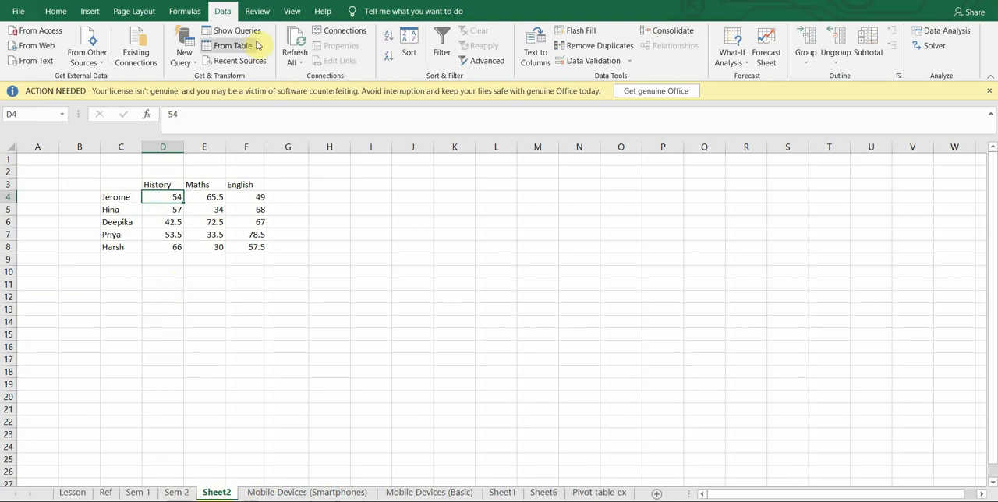
left_click(297, 60)
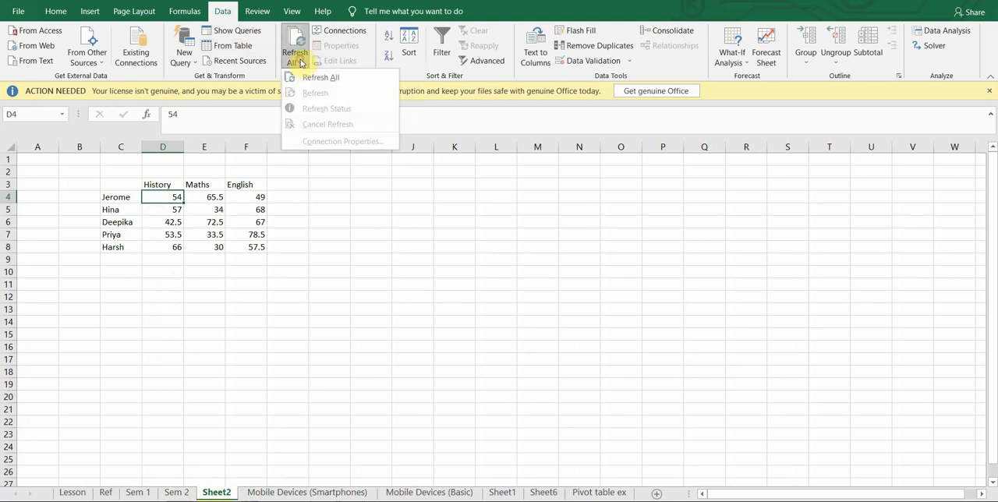
left_click(305, 78)
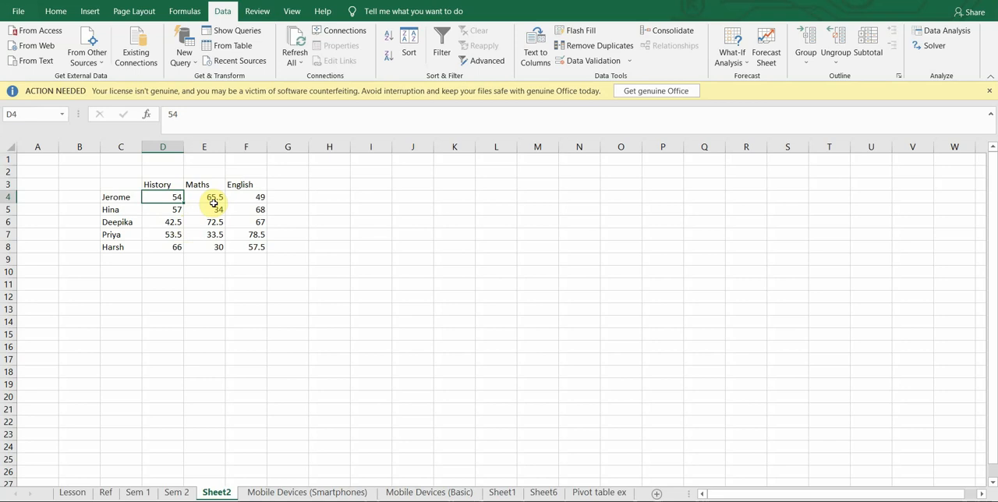
left_click(374, 180)
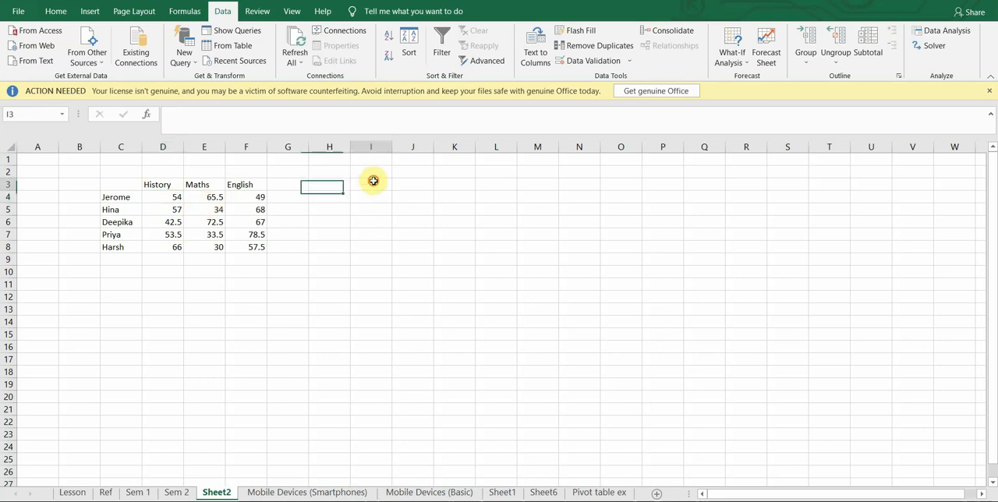
left_click(678, 34)
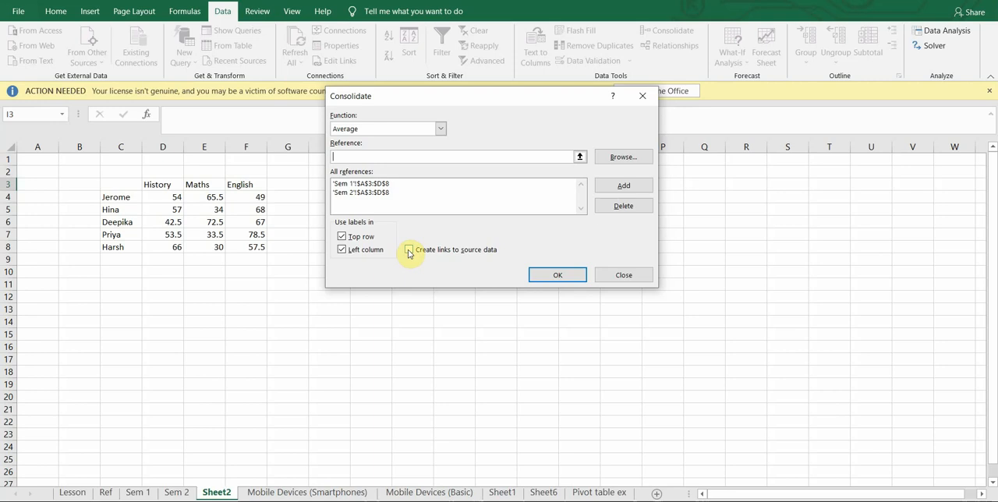
left_click(615, 277)
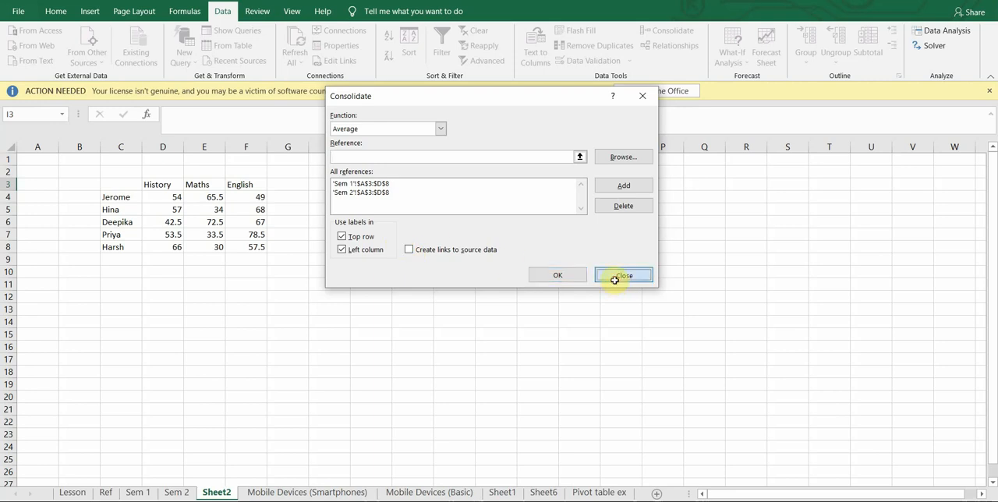
Set the History mark in cell C7 of the Sem 2 sheet to 54.
left_click(176, 492)
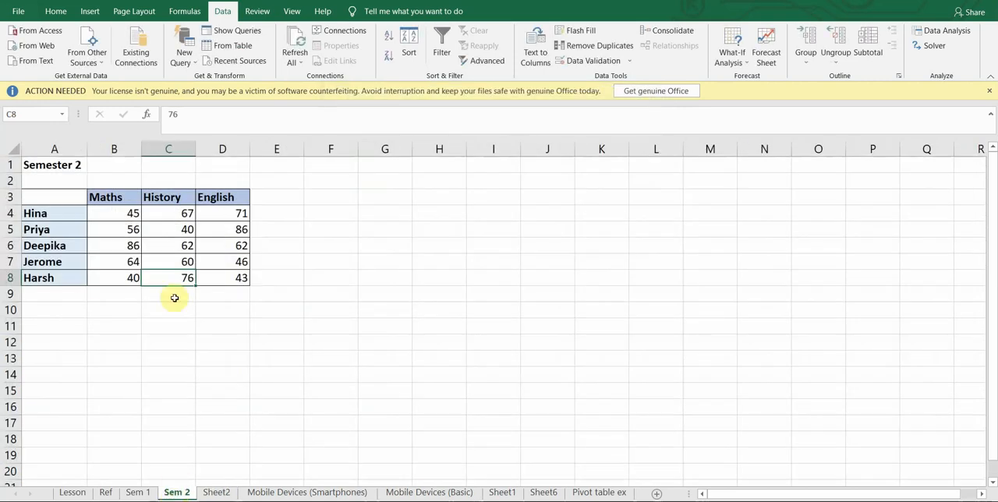
left_click(178, 265)
type("54")
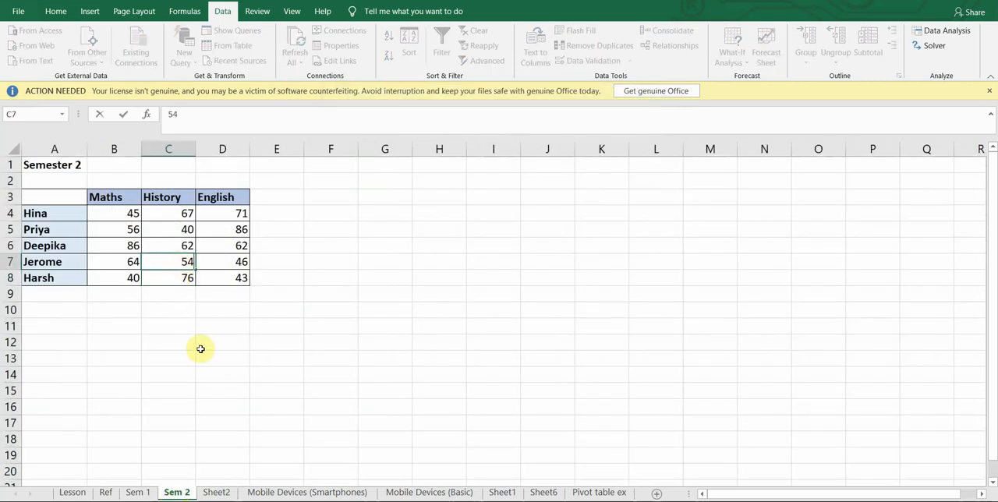
left_click(200, 345)
Consolidate the Sem 1 and Sem 2 averages at cell I3 of Sheet2 with links to the source data.
left_click(216, 492)
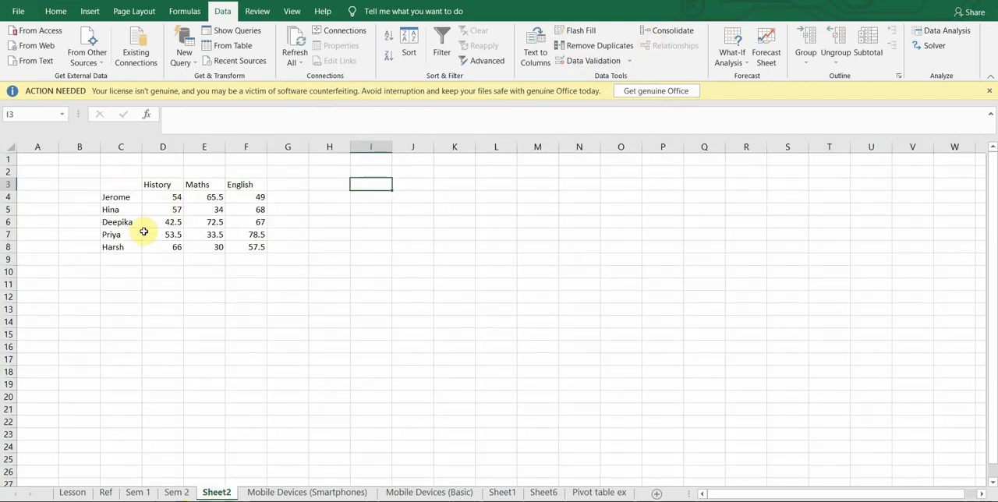
left_click(664, 31)
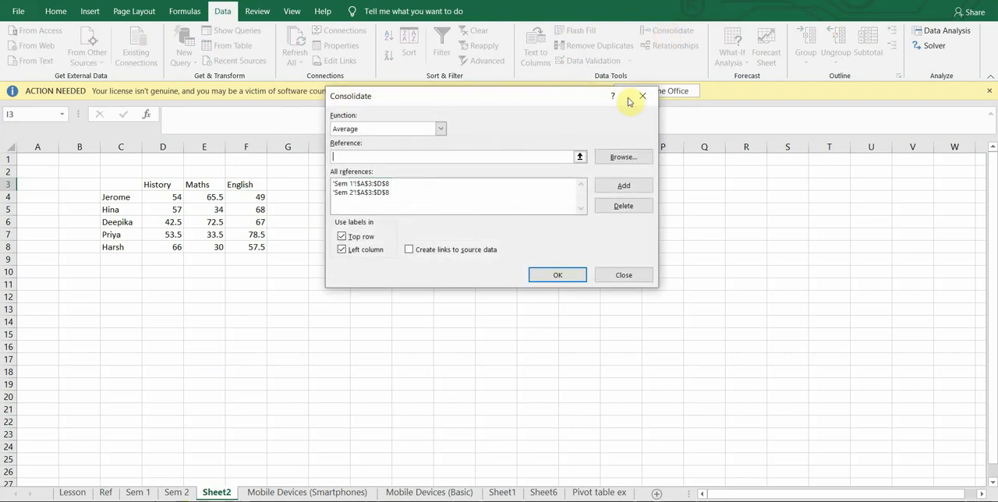
left_click(407, 249)
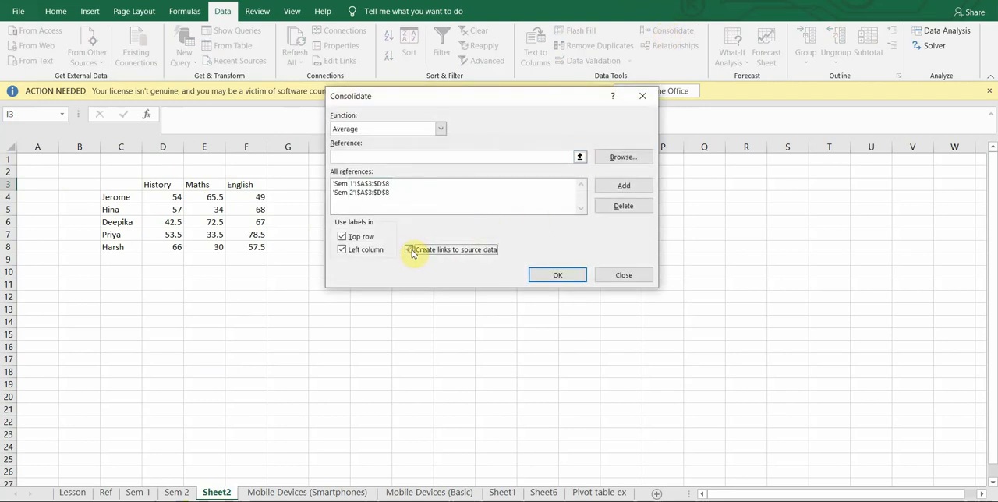
left_click(545, 276)
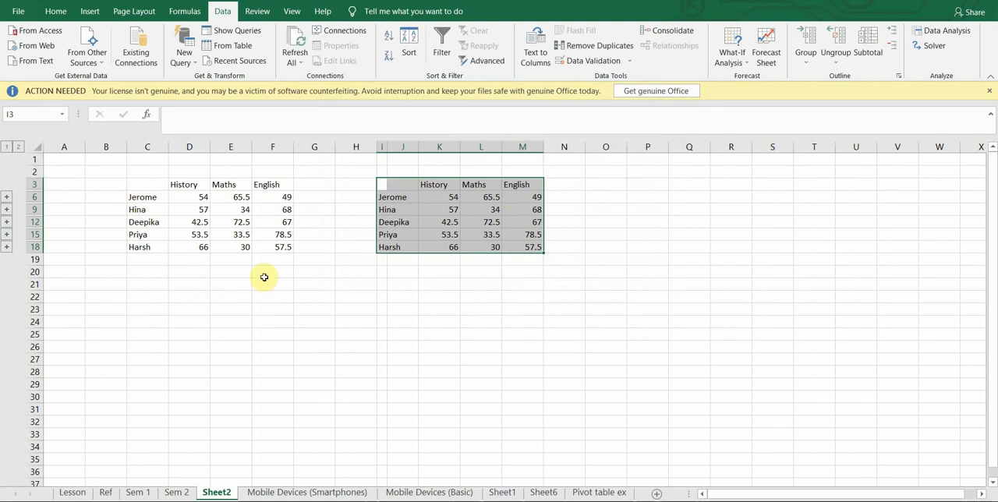
Change the History mark in cell C7 of the Sem 2 sheet to 60 and check the linked average in K6 on Sheet2.
left_click(175, 492)
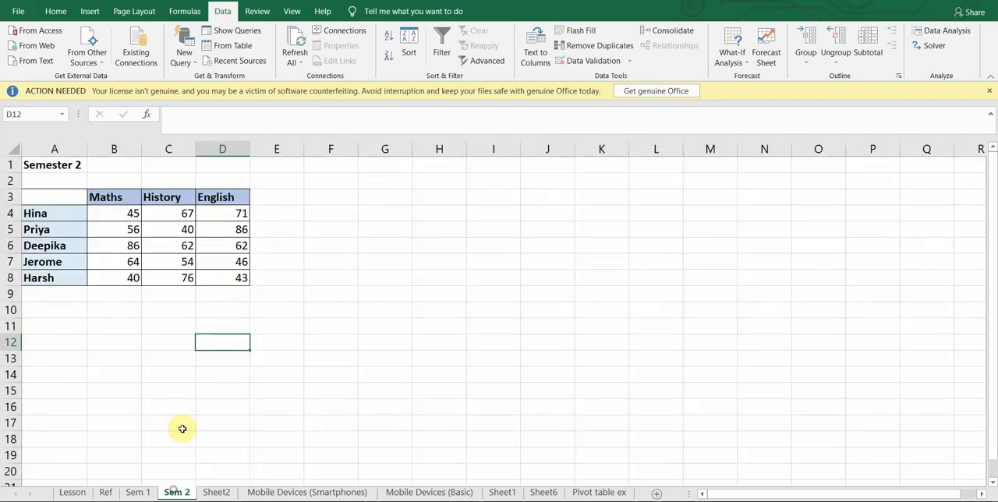
left_click(177, 263)
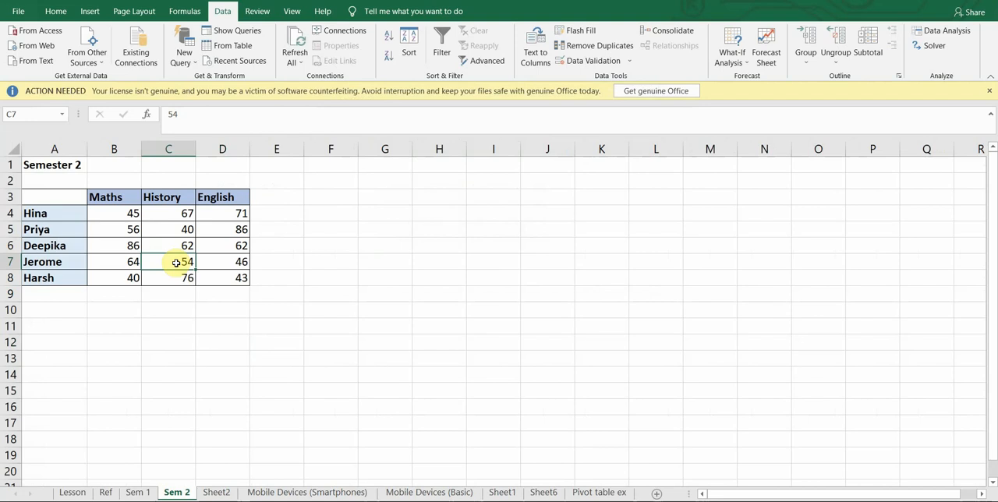
type("60")
key("Return")
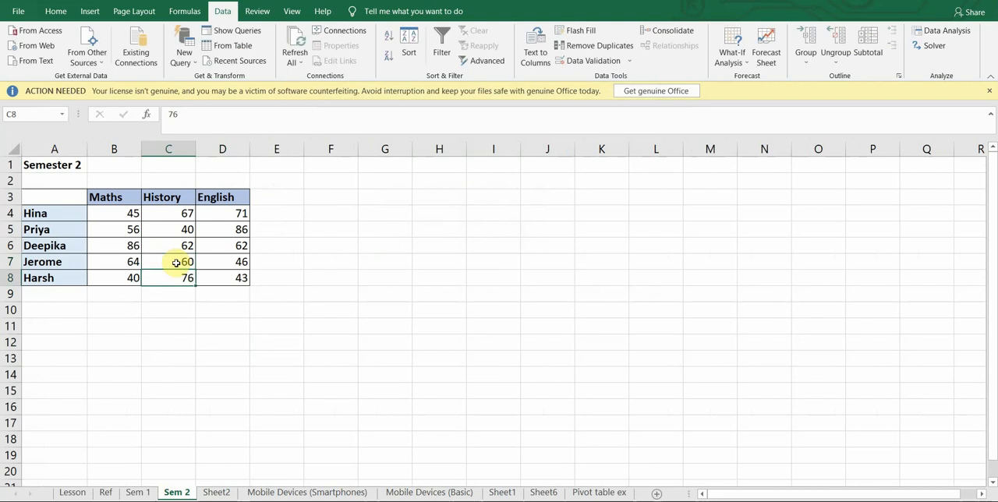
left_click(216, 491)
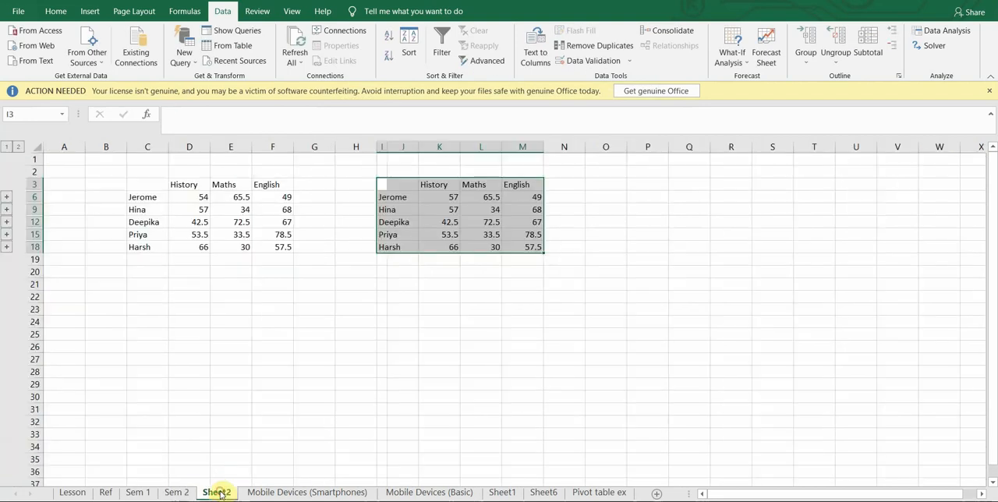
left_click(448, 197)
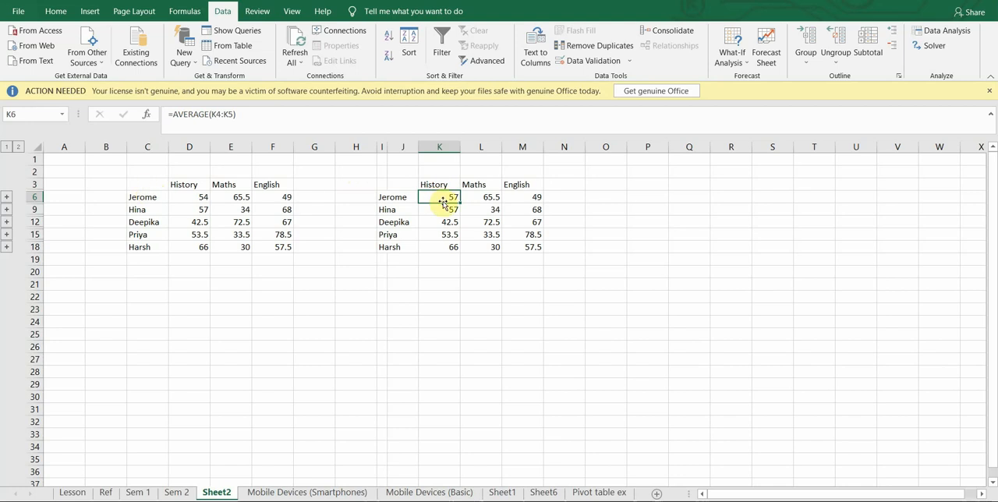
Highlight the first History average in both Sheet2 tables, cells D6 and K6, with yellow fill.
left_click(181, 197)
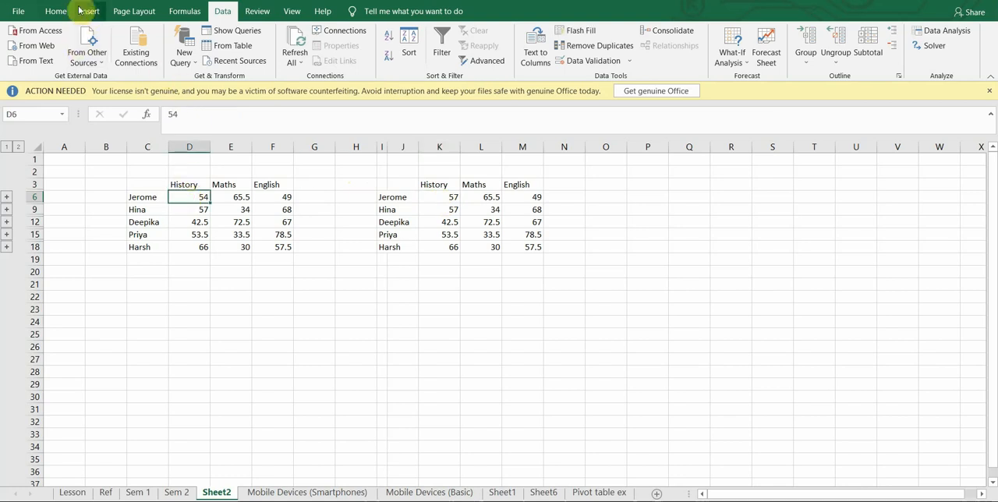
left_click(55, 10)
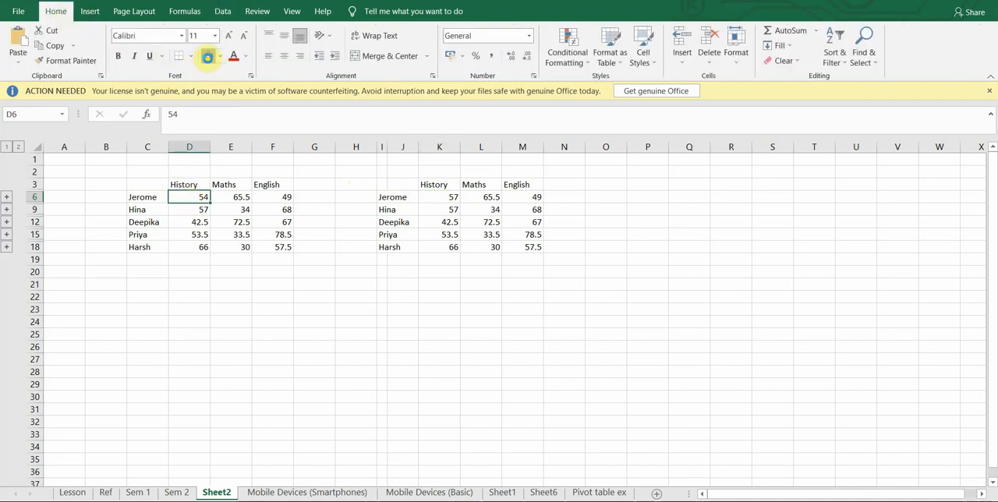
left_click(209, 58)
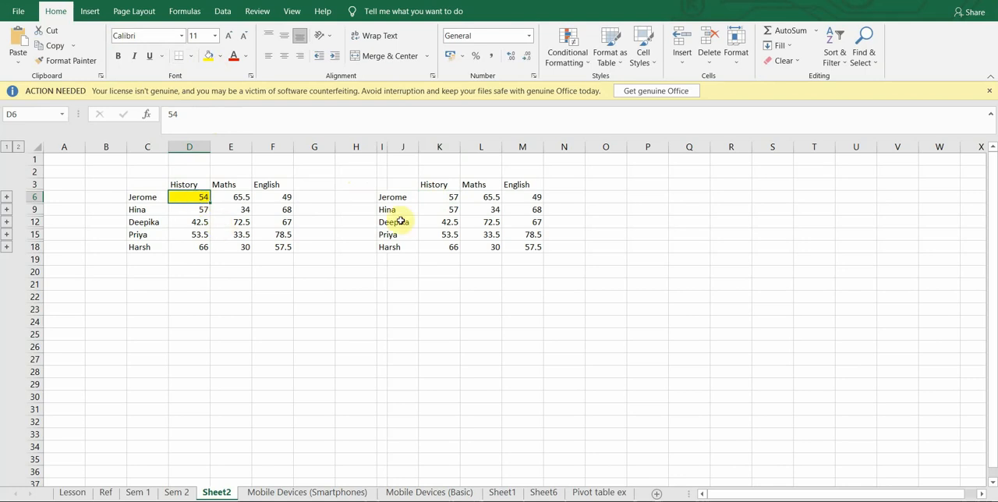
left_click(452, 197)
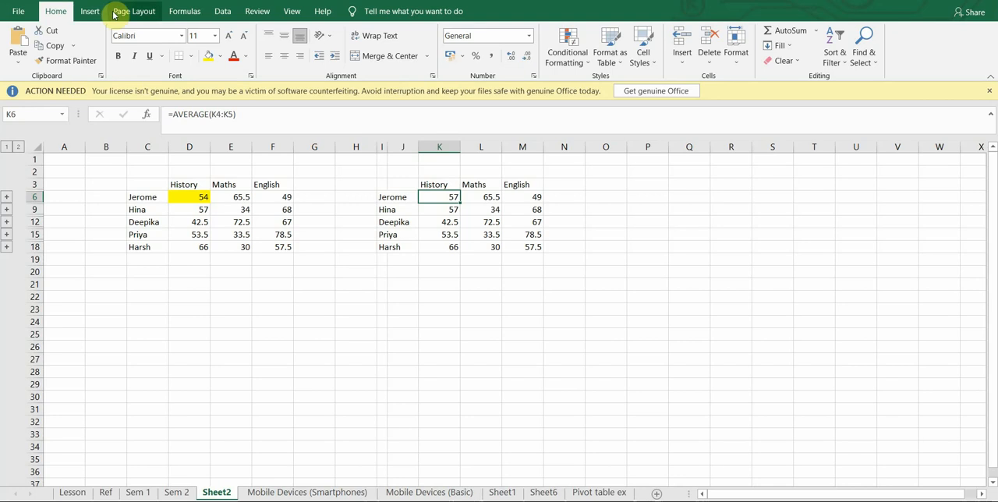
left_click(208, 56)
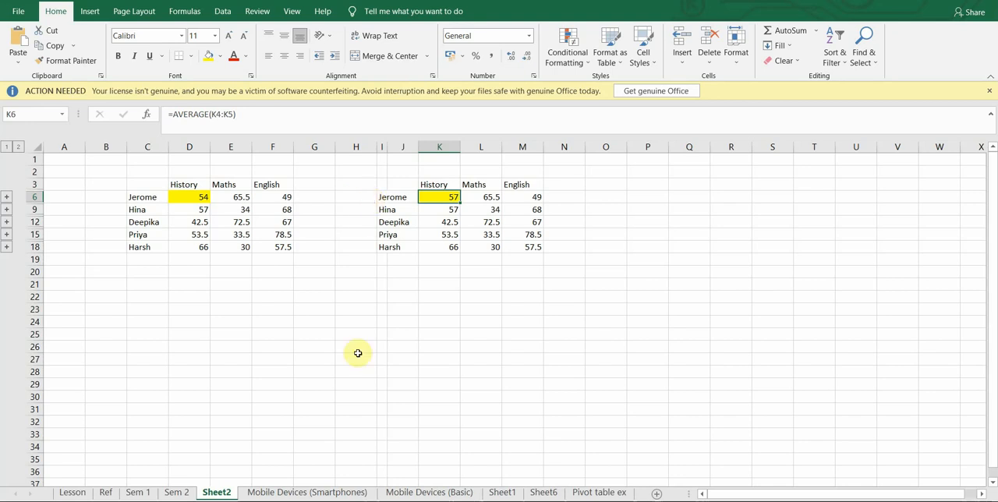
left_click(137, 493, "ctrl")
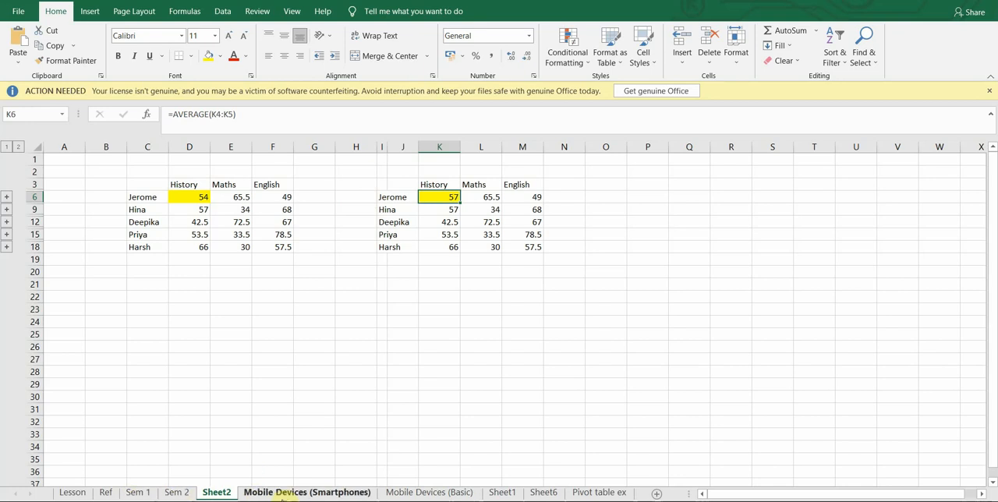
left_click(138, 493, "ctrl")
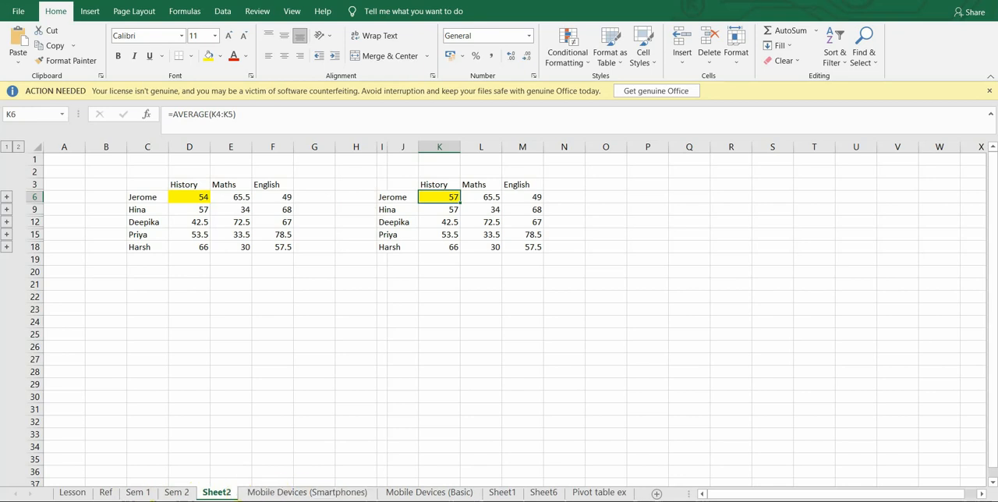
Switch to the Mod 5_Mobile Devices_Basic workbook and rename its Sheet1 as Basic_mobiles.
mouse_move(658, 501)
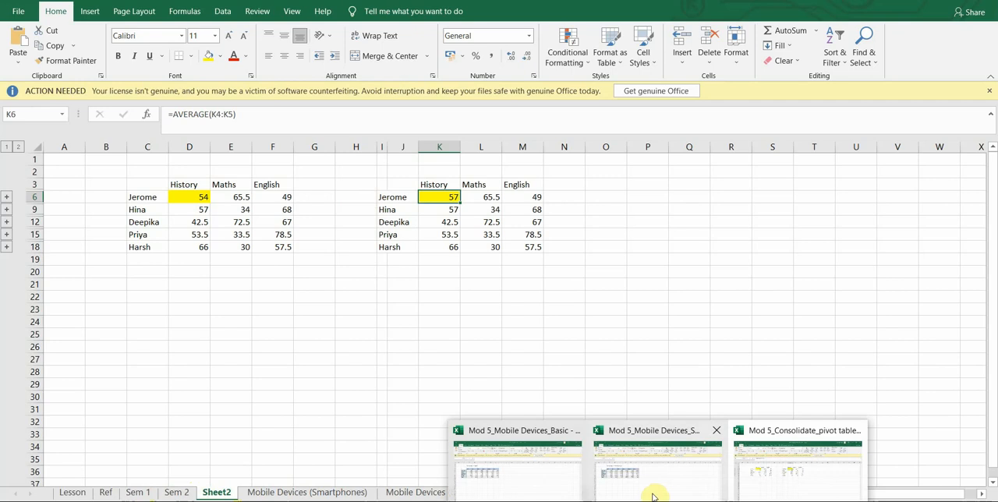
left_click(555, 485)
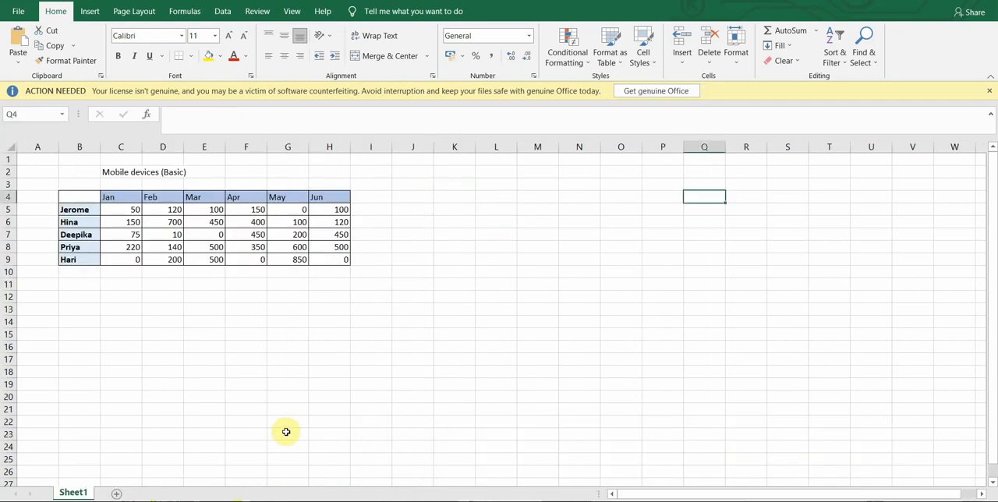
right_click(70, 495)
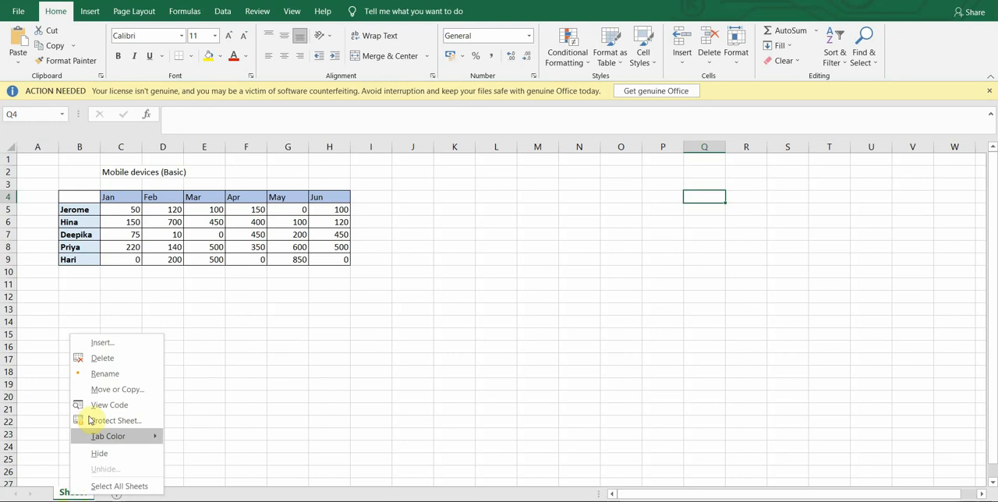
left_click(104, 375)
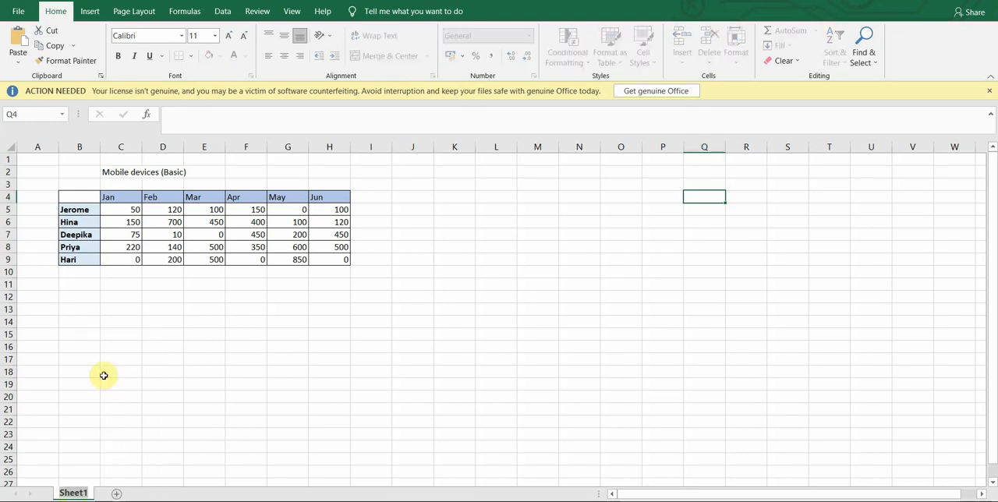
type("Basic")
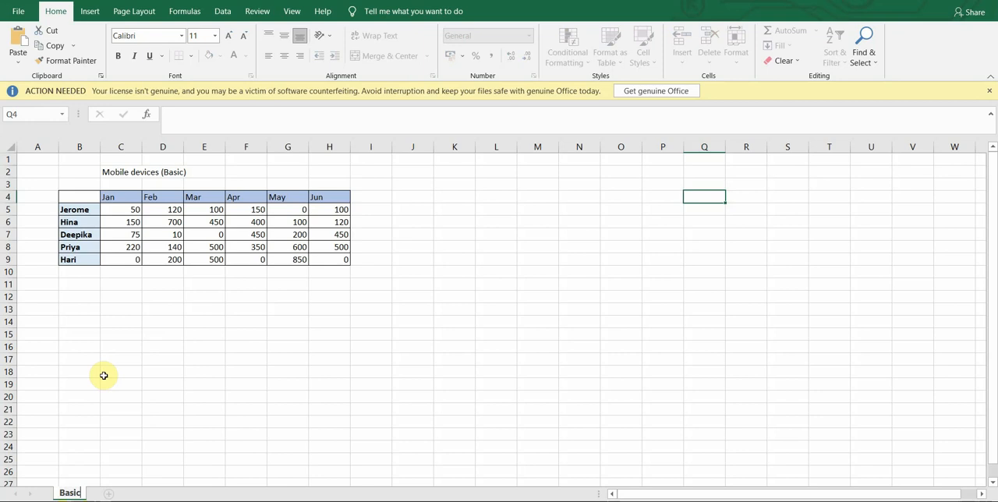
type("_mobiles")
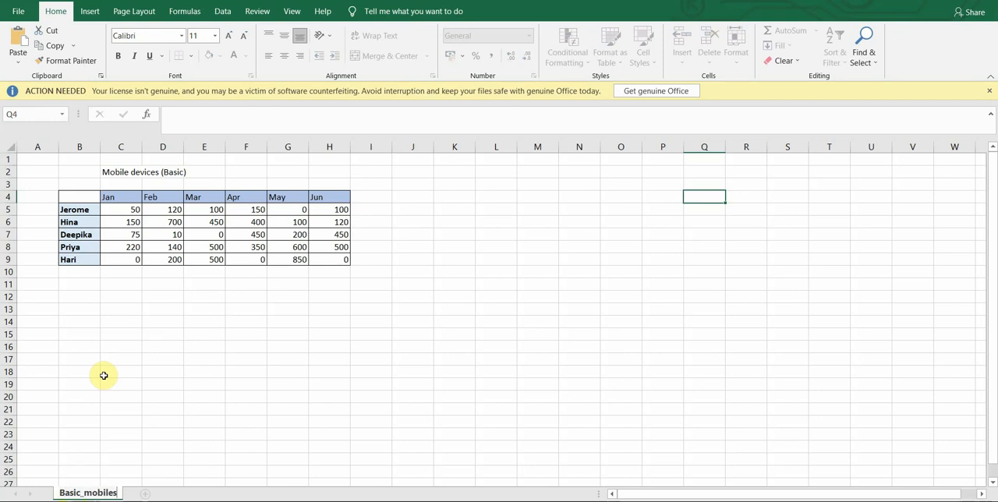
left_click(138, 428)
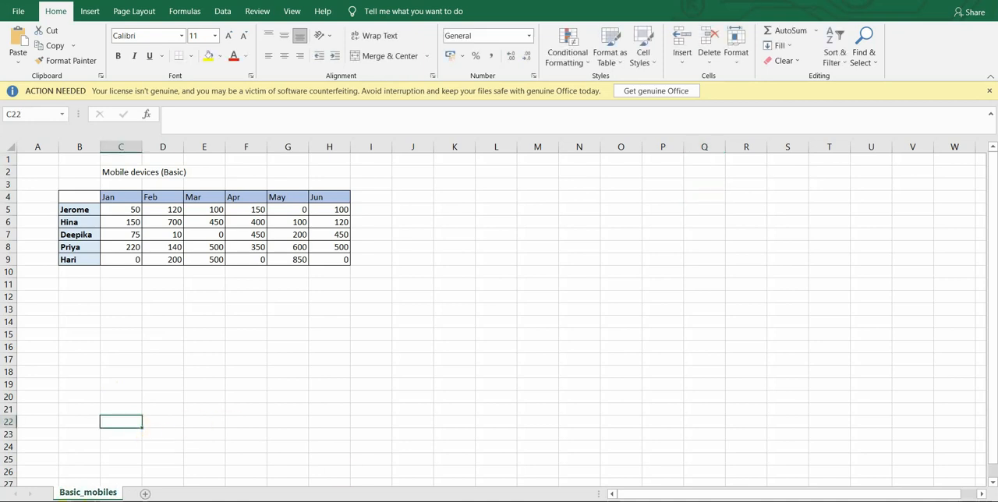
Switch to the Mod 5_Mobile Devices_Smartphones workbook and rename its Sheet1 as Smartphones_mobile.
mouse_move(663, 501)
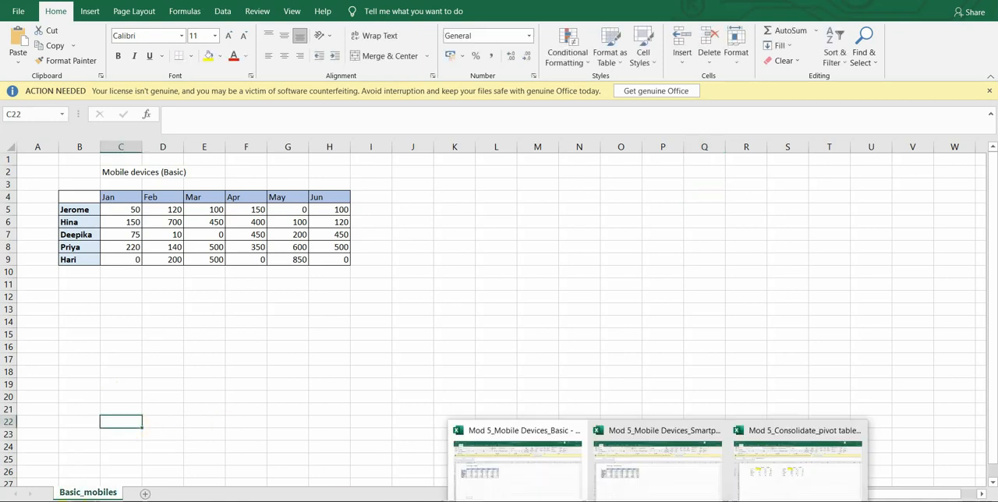
left_click(665, 475)
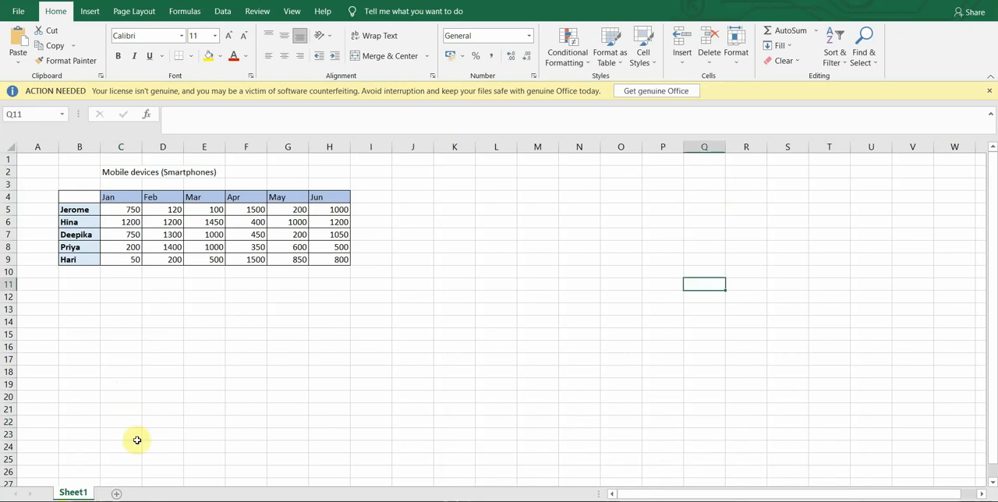
right_click(72, 491)
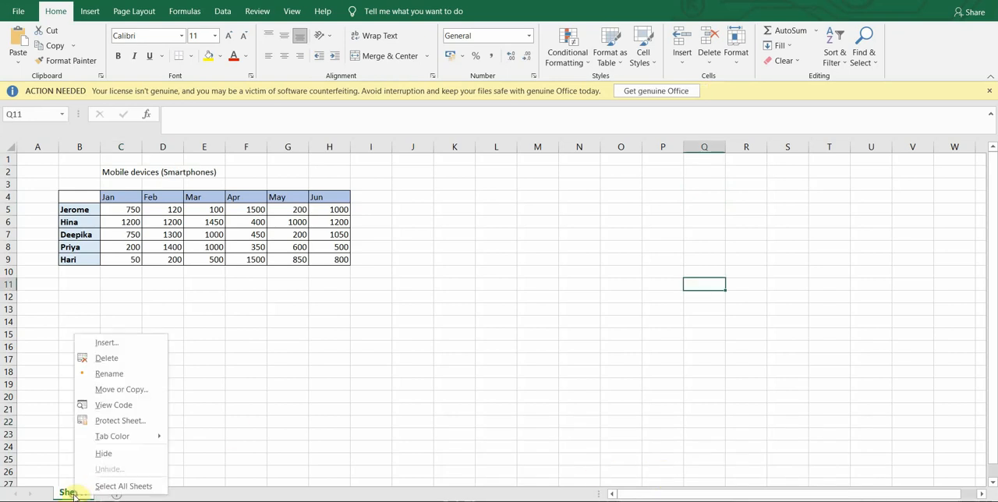
left_click(109, 376)
type("Smar")
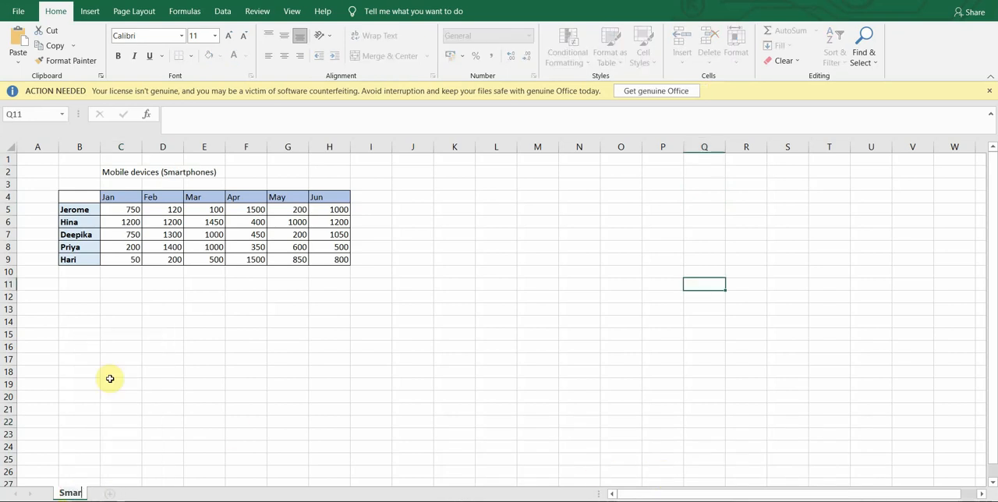
type("tphones")
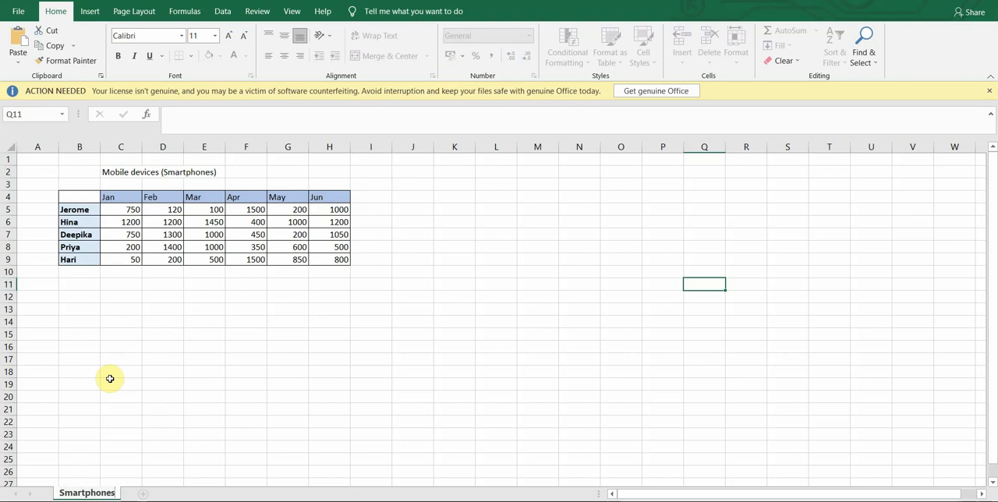
type("_mobile")
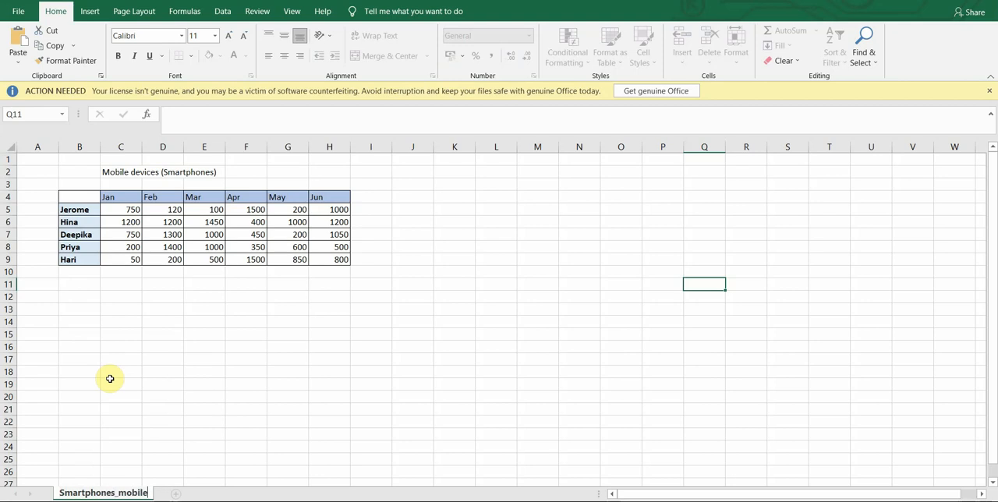
key("Return")
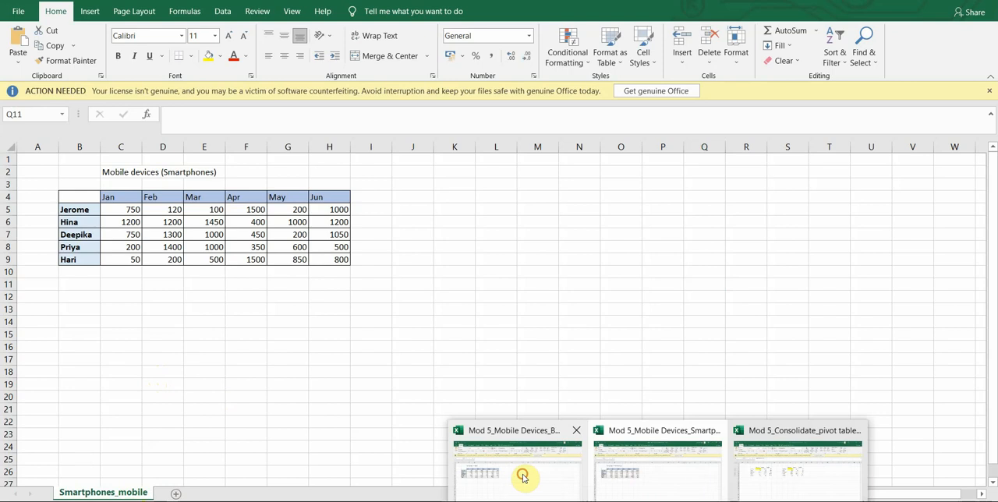
Create a new blank workbook from the Mod 5_Mobile Devices_Basic window and select cell C4 on its Sheet1.
left_click(522, 477)
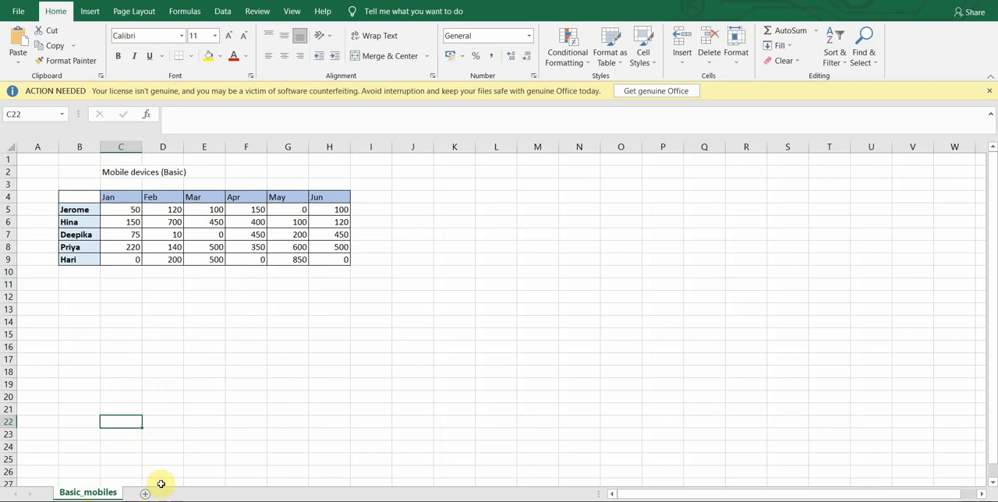
left_click(15, 11)
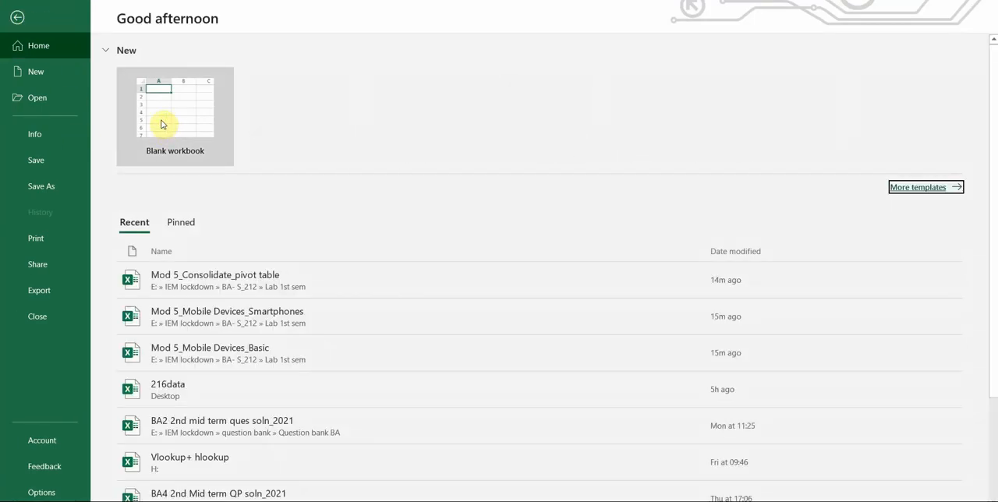
left_click(162, 124)
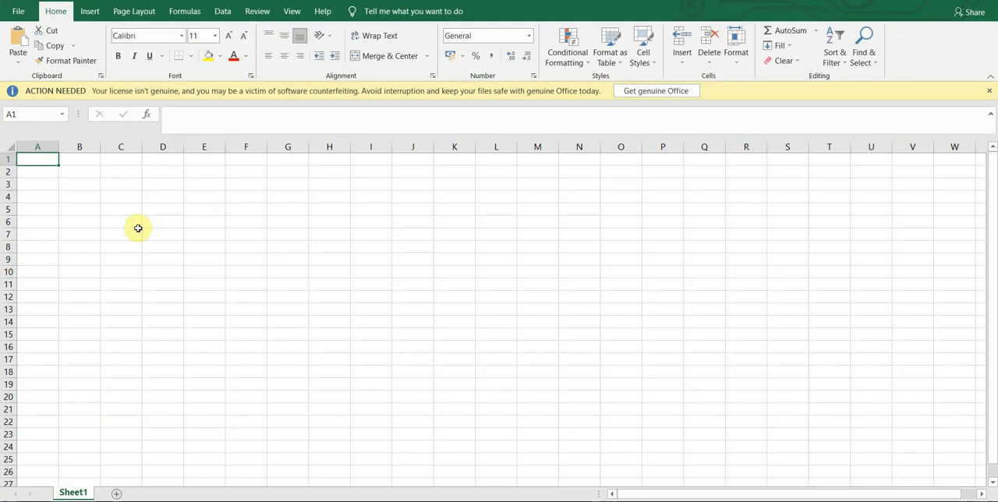
left_click(120, 193)
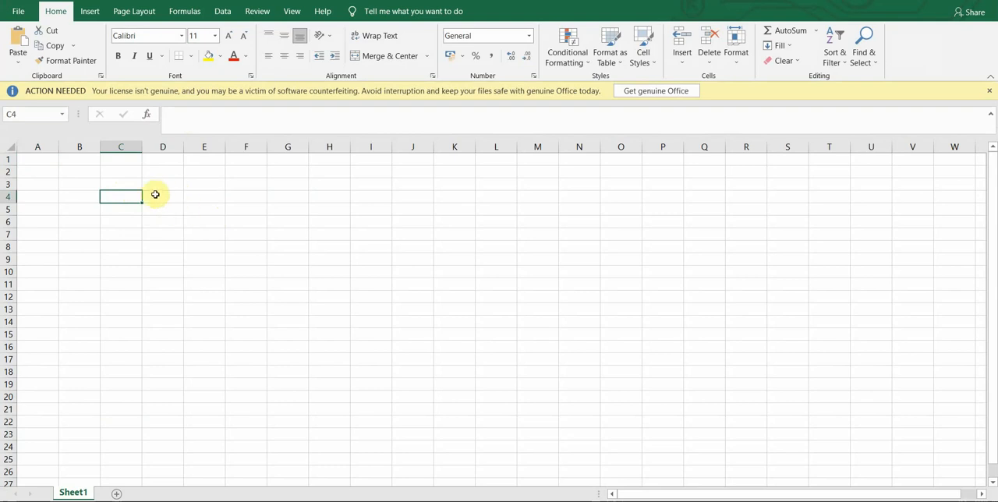
left_click(222, 11)
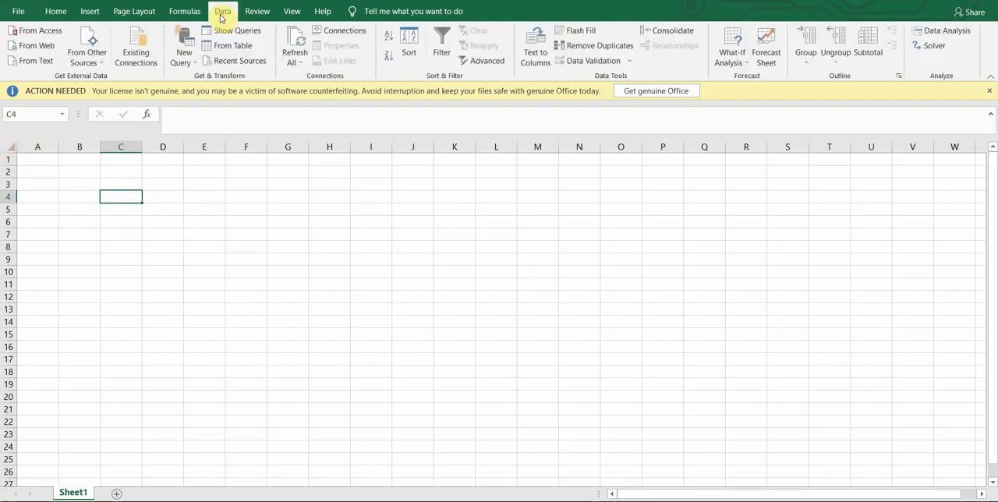
left_click(667, 30)
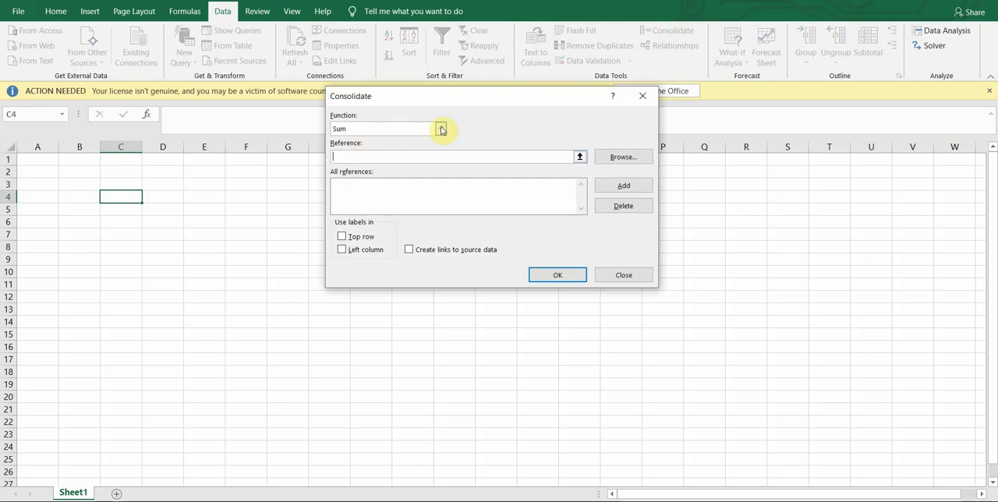
left_click(624, 275)
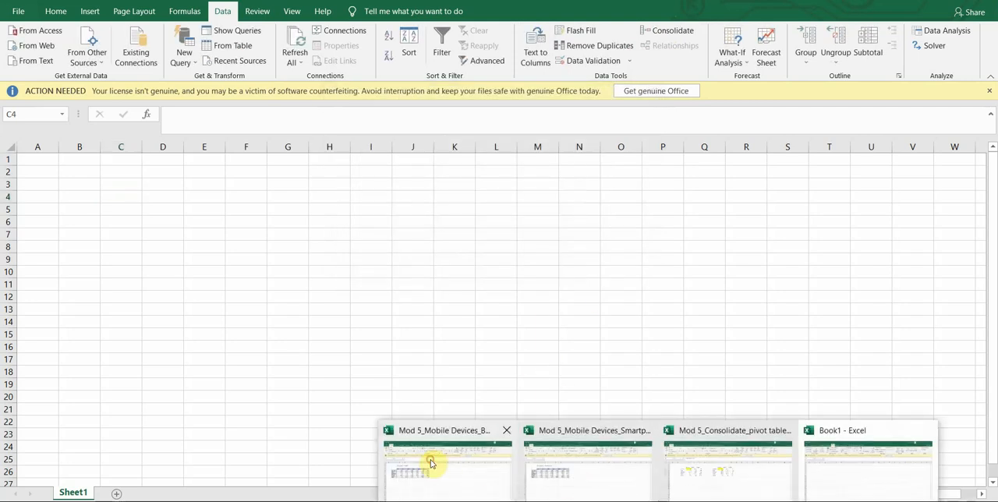
Look over the source tables in the Basic and Smartphones workbooks and return to Book1.
left_click(433, 461)
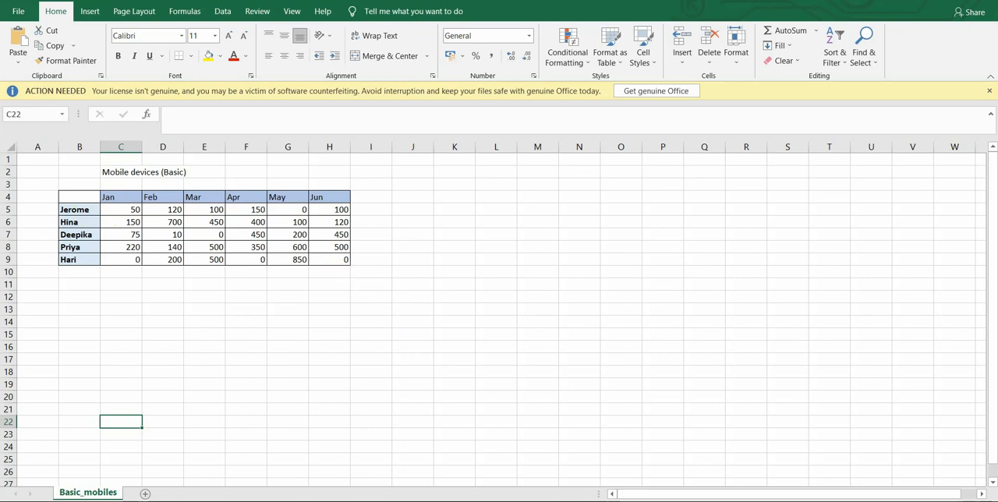
mouse_move(646, 491)
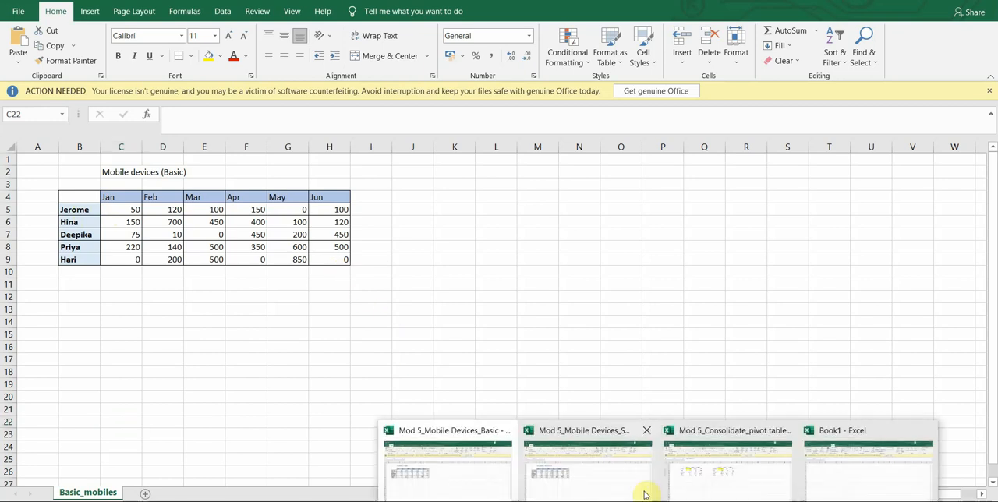
left_click(604, 481)
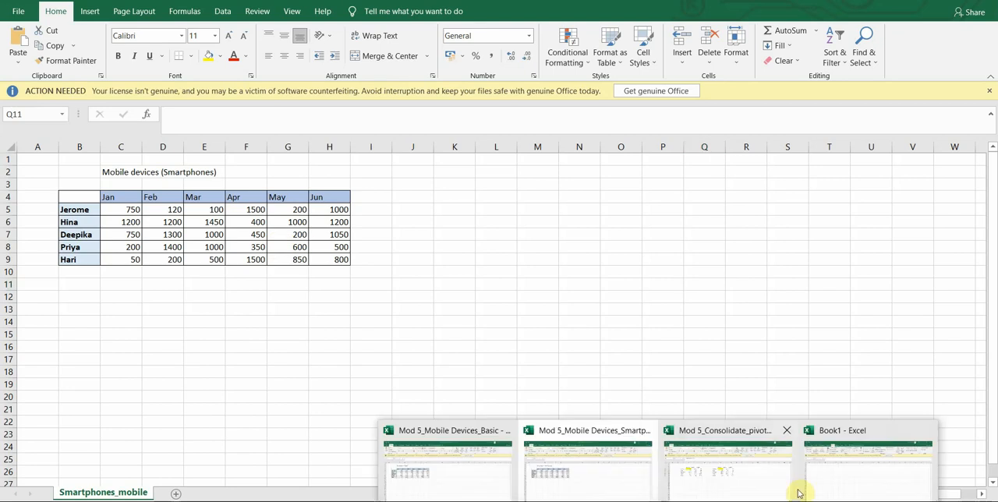
left_click(821, 484)
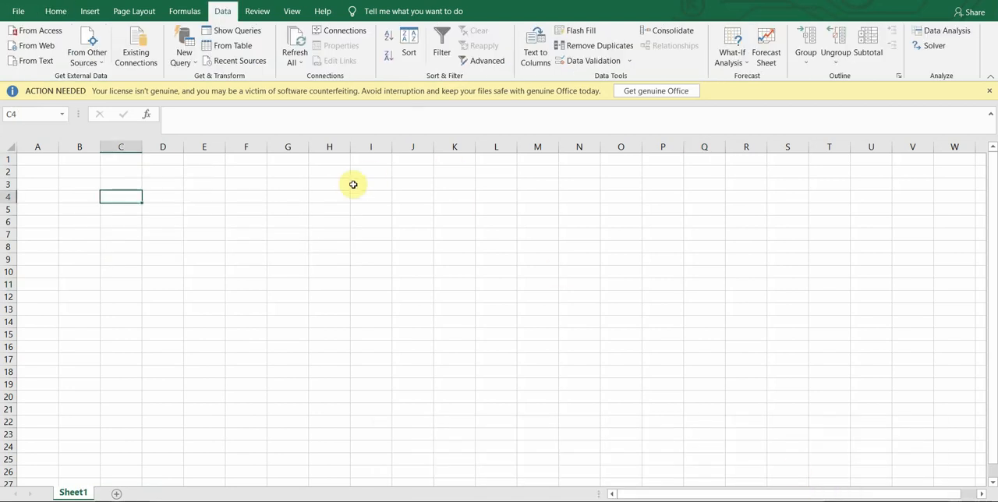
Start a Sum consolidation in Book1 and add range B4:H9 of the Basic_mobiles sheet in the Basic workbook as a reference.
left_click(665, 34)
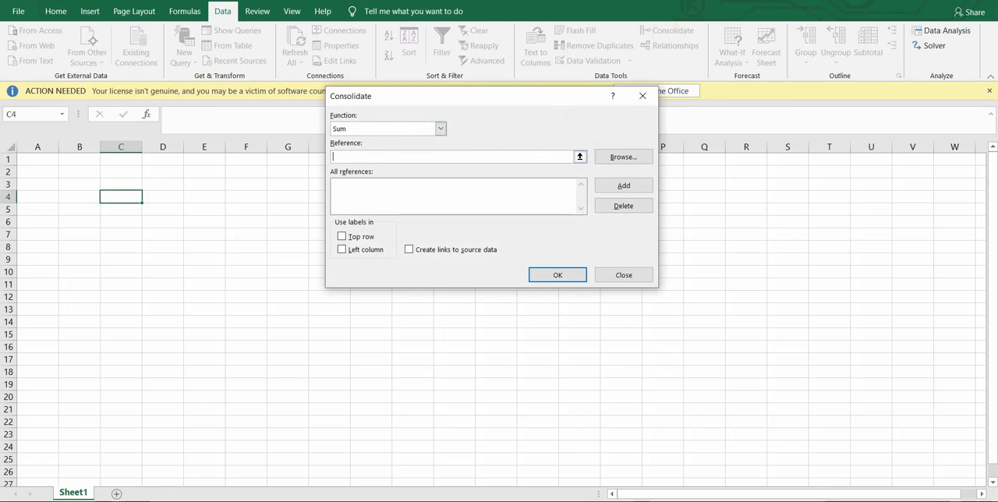
mouse_move(599, 499)
left_click(461, 471)
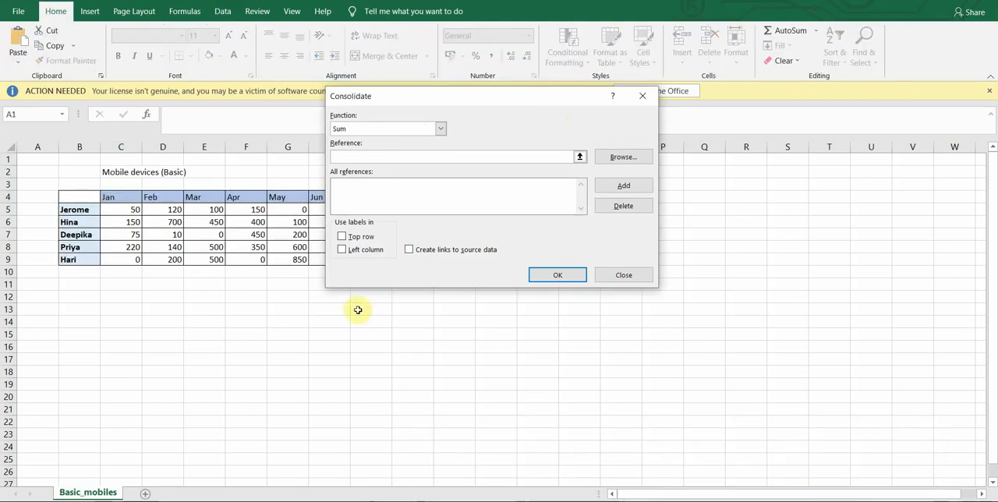
left_click_drag(419, 95, 528, 116)
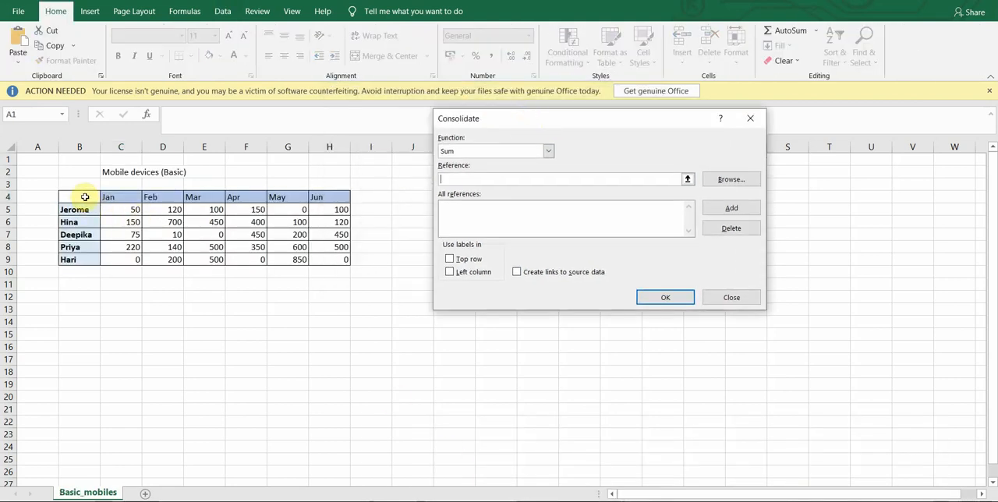
left_click_drag(85, 196, 326, 252)
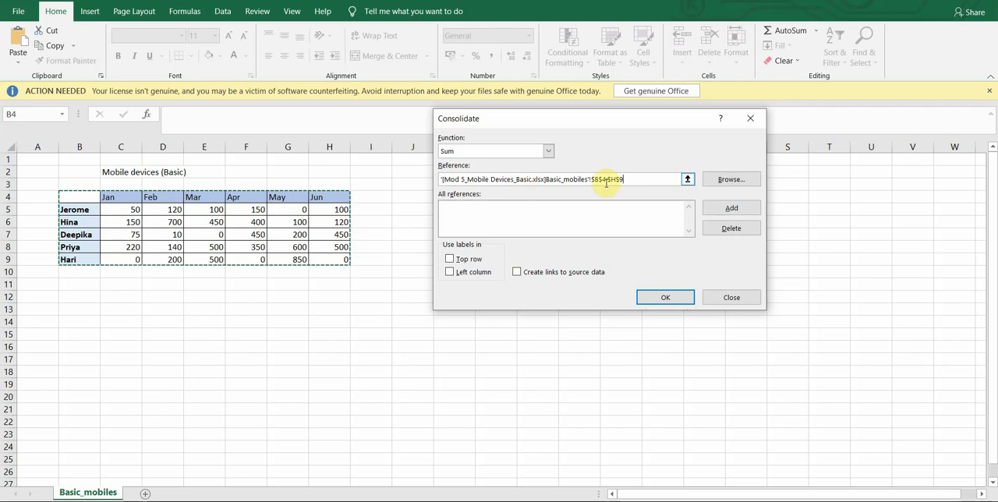
left_click(731, 211)
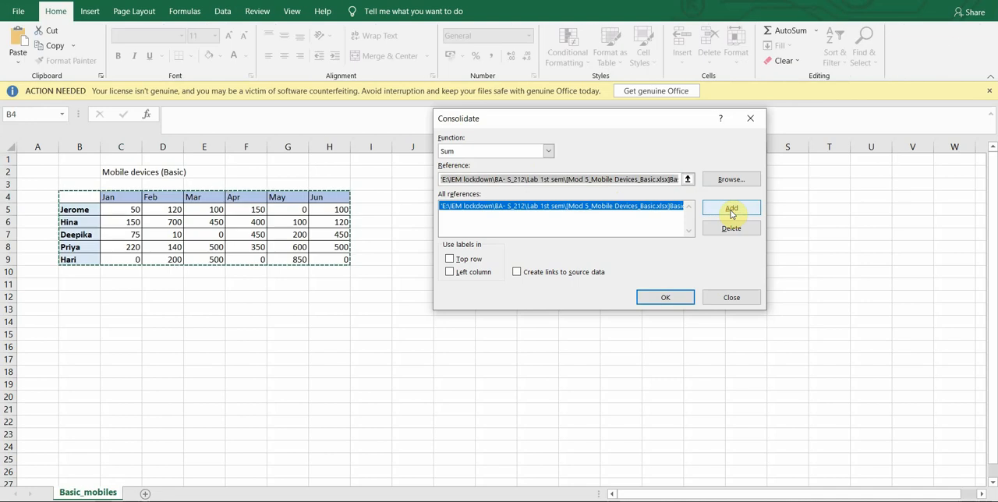
Clear the leftover Basic workbook path from the Consolidate reference entry, keeping the added reference in the list.
left_click(664, 179)
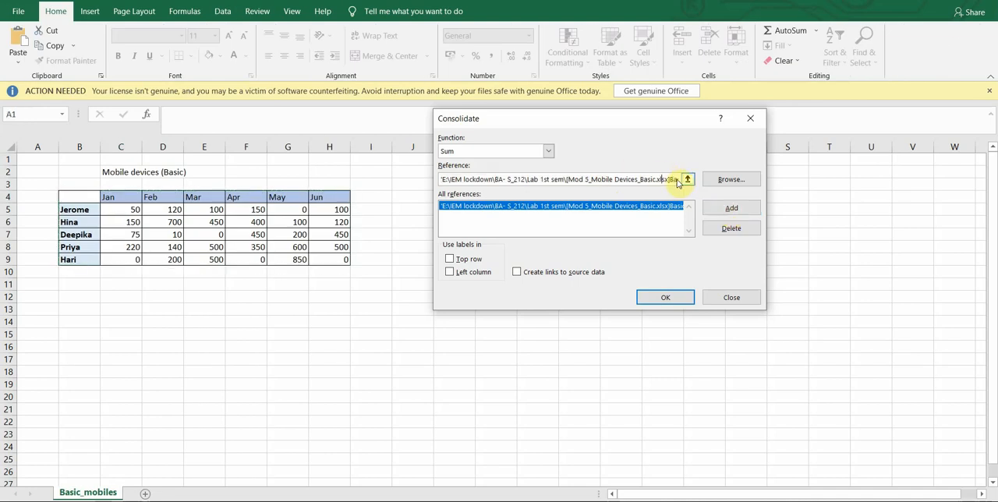
key("Right")
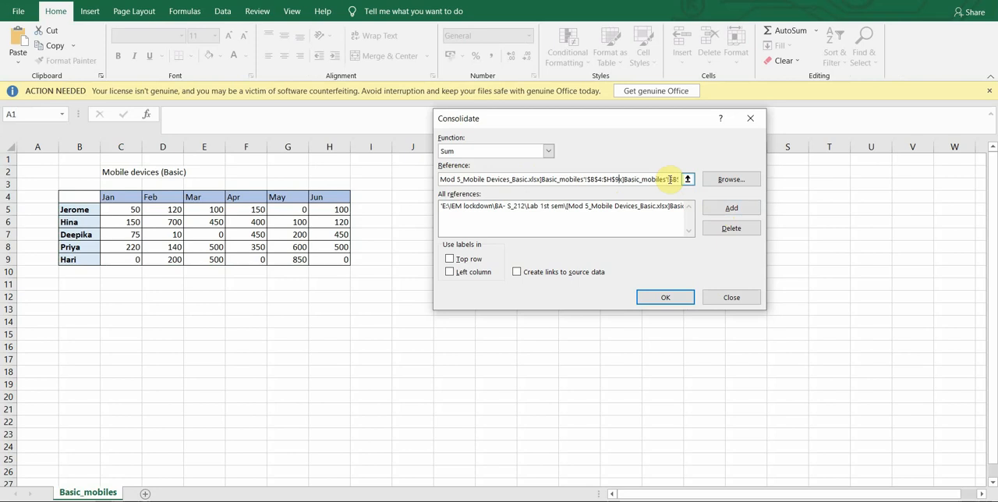
left_click_drag(670, 179, 437, 181)
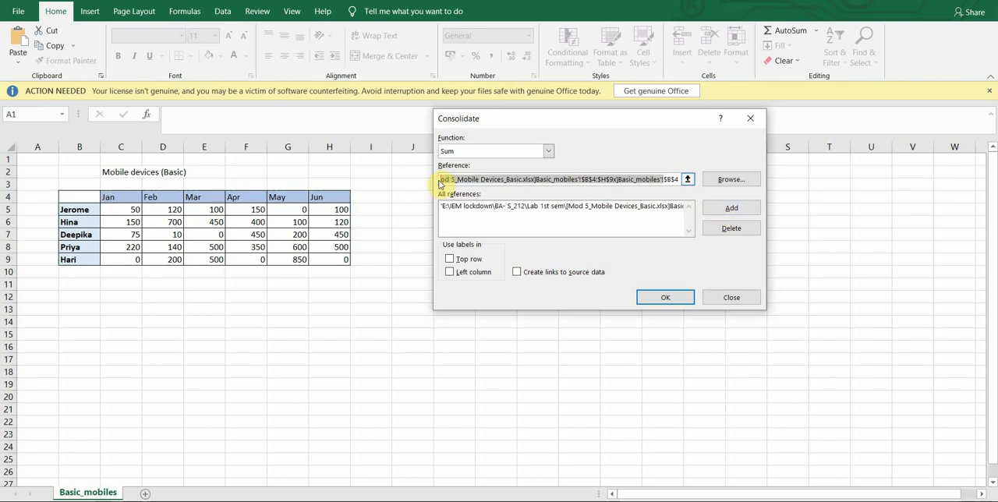
key("BackSpace")
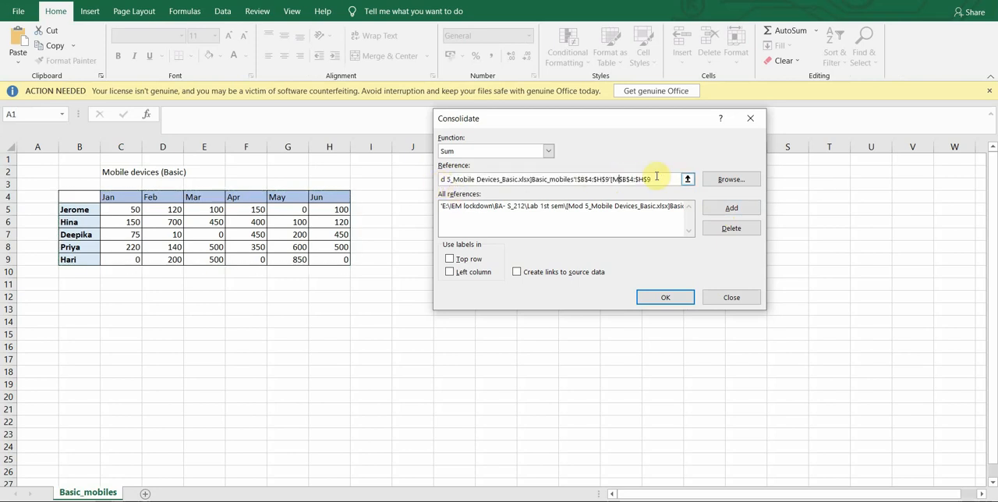
left_click_drag(654, 177, 469, 171)
key("BackSpace")
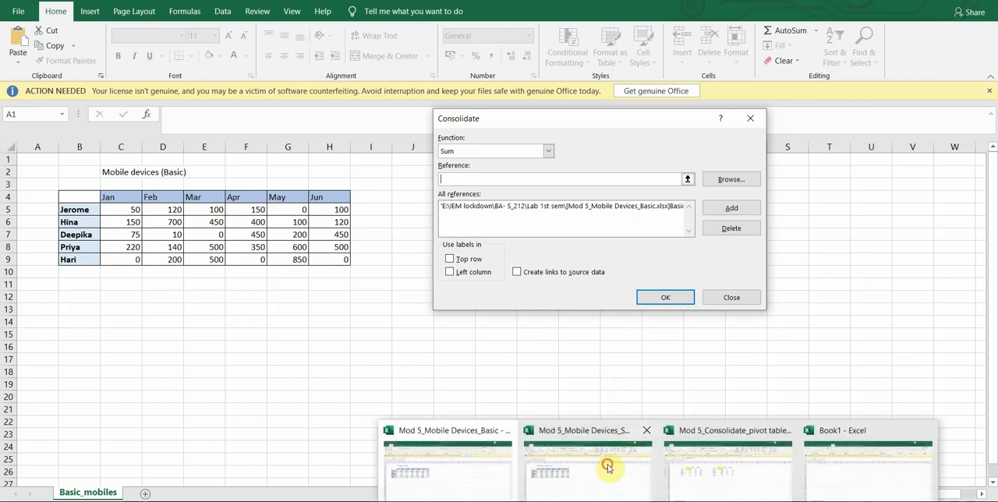
Add range B4:H9 of the Smartphones_mobile sheet in the Smartphones workbook as the second consolidation reference.
left_click(606, 468)
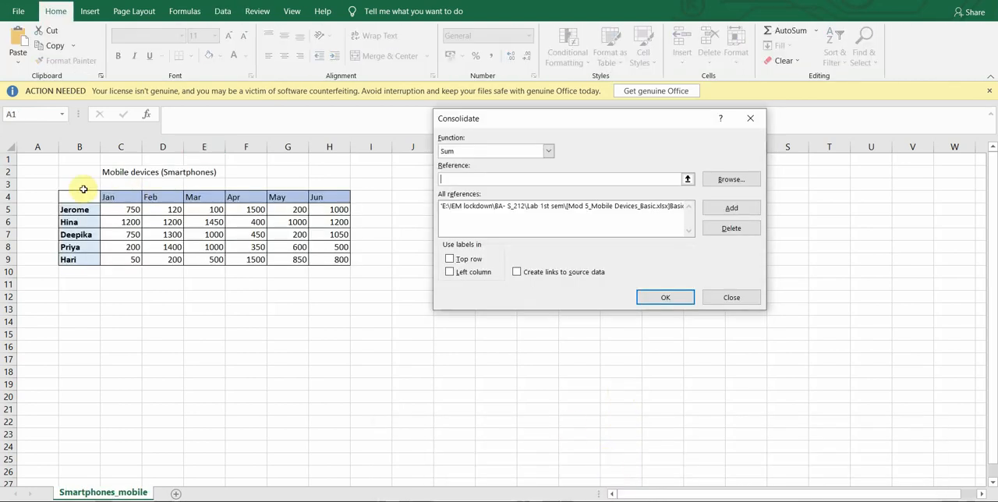
left_click_drag(81, 195, 327, 257)
left_click(801, 209)
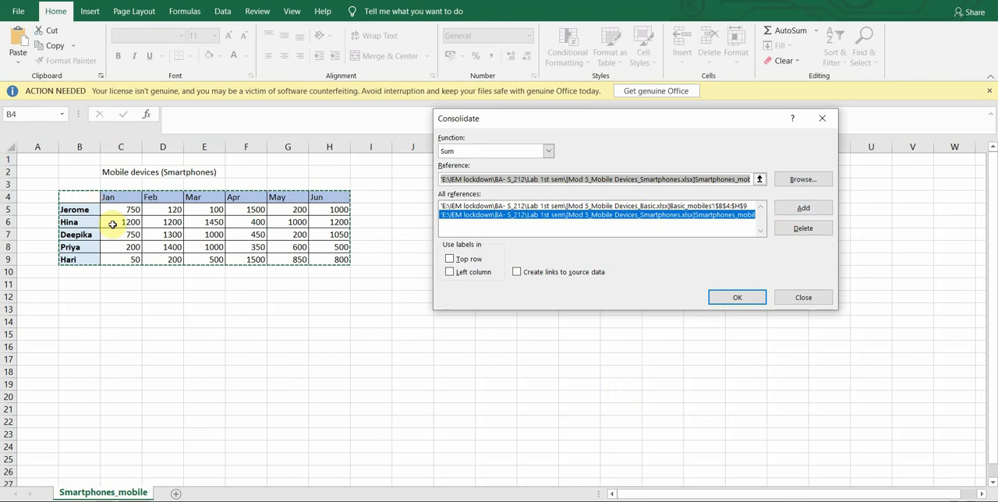
Run the consolidation using top row and left column labels, with links to the source data.
left_click(450, 259)
left_click(449, 272)
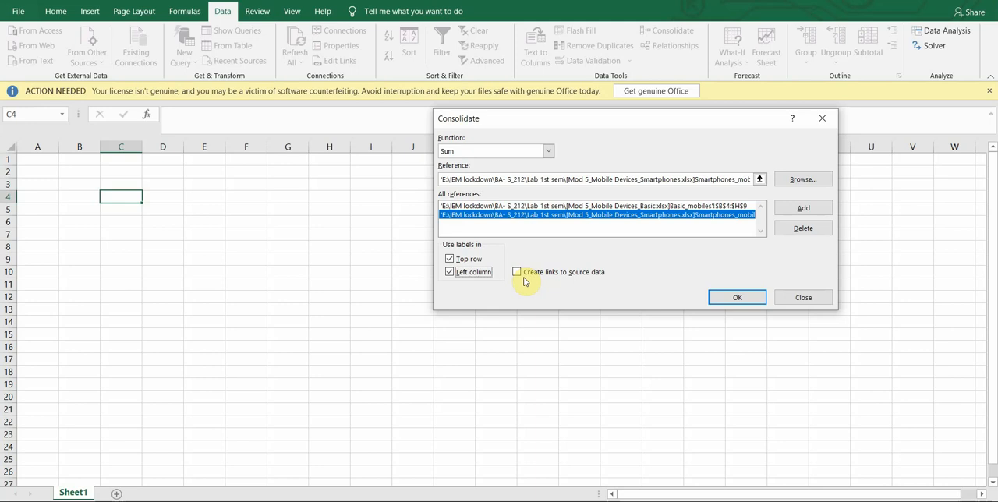
left_click(522, 275)
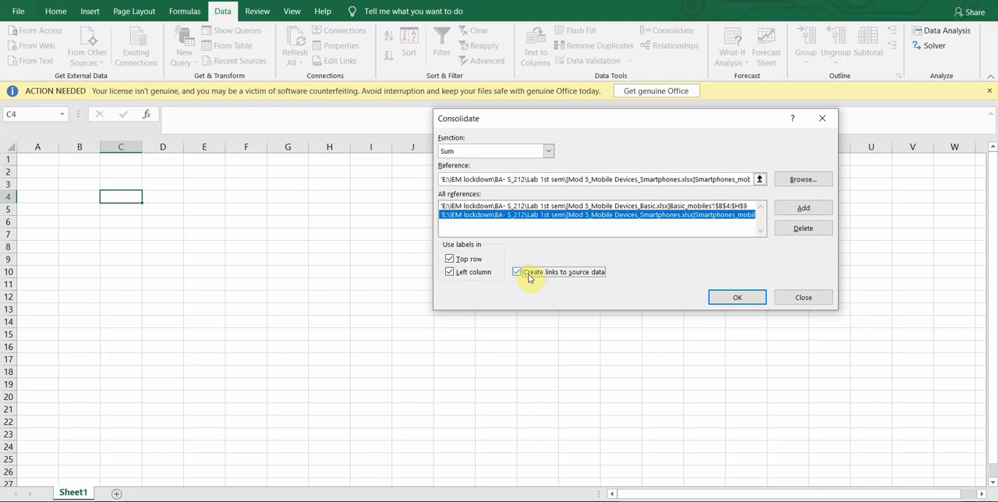
left_click(744, 300)
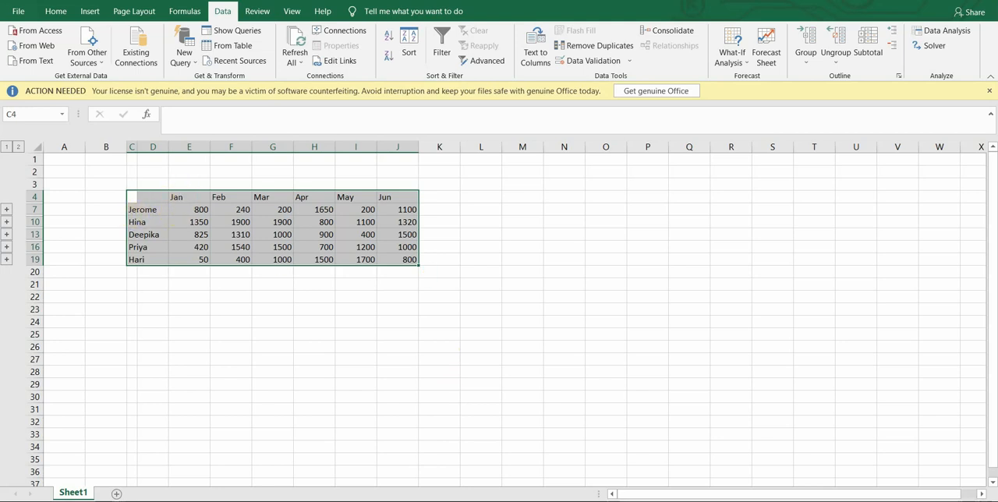
Compare cell C5 in the Basic and Smartphones workbooks with the consolidated January total in Book1 cell E7.
left_click(658, 501)
left_click(452, 457)
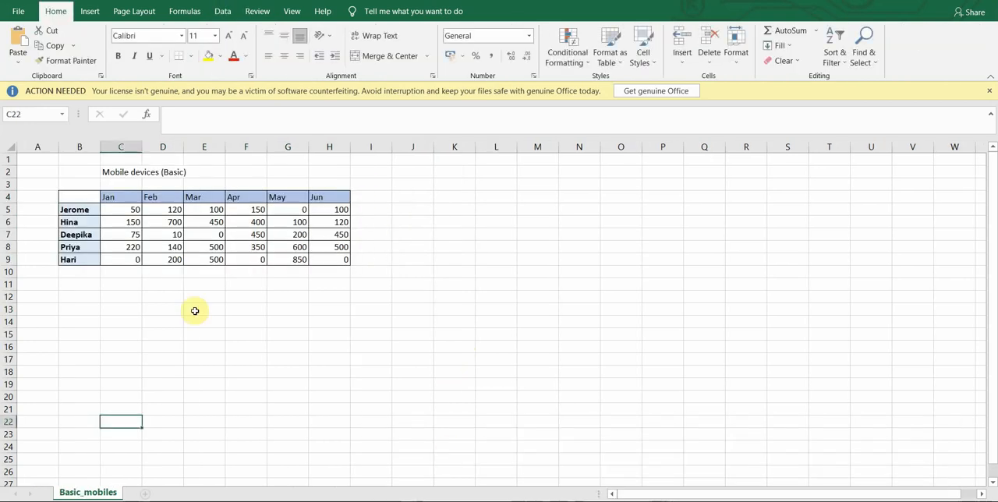
left_click(134, 209)
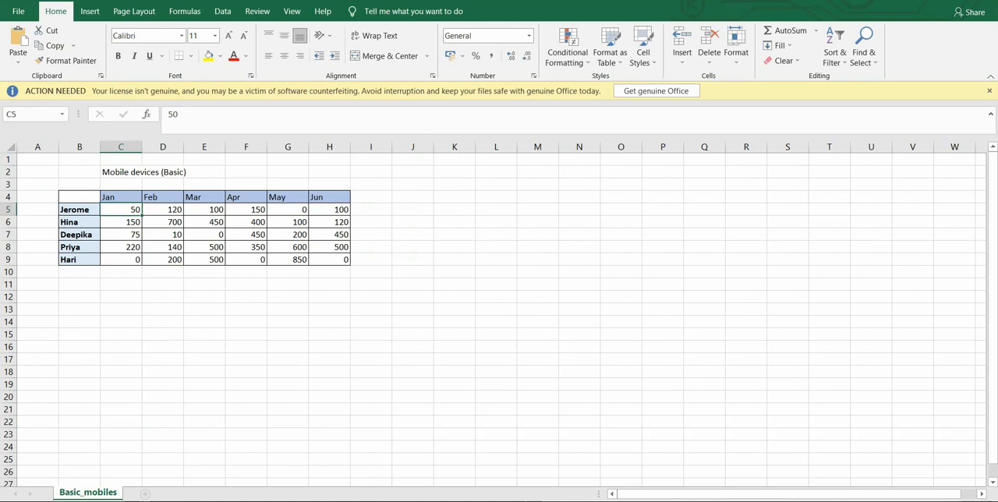
mouse_move(632, 493)
left_click(606, 469)
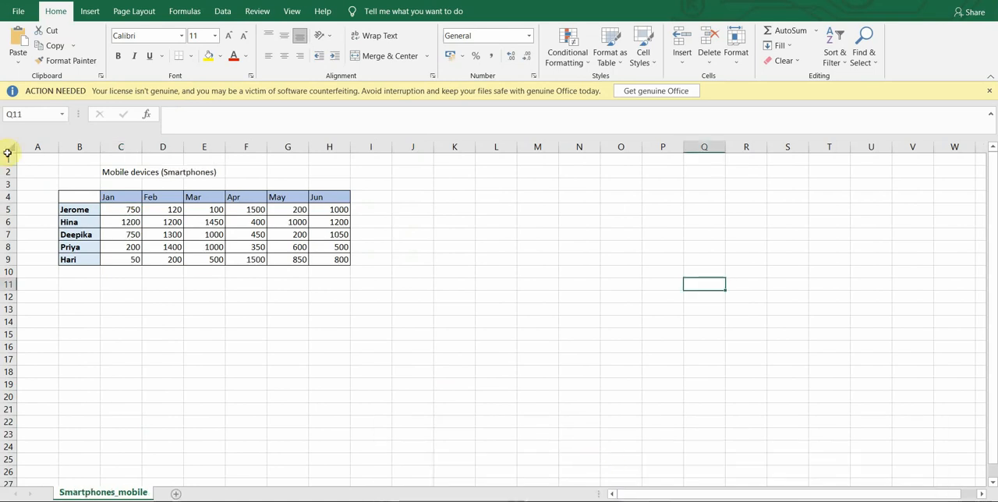
left_click(126, 209)
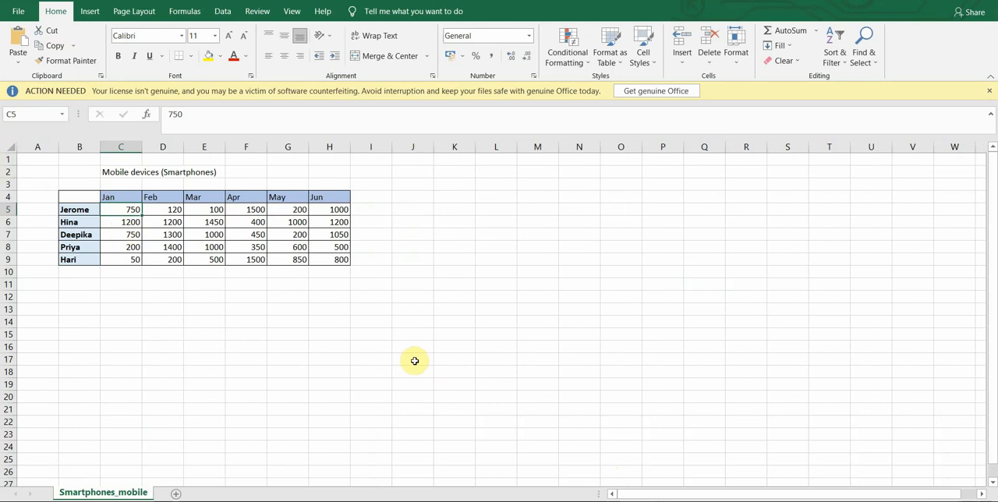
mouse_move(714, 470)
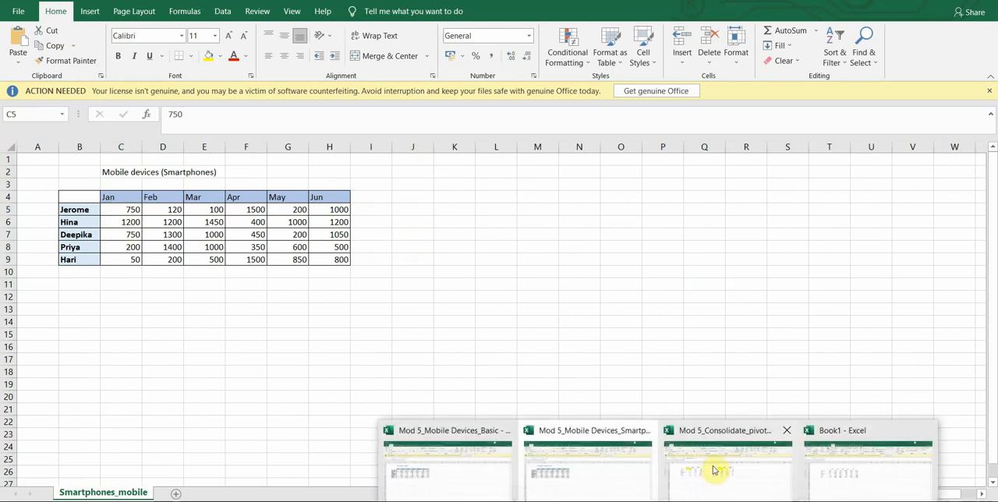
left_click(853, 467)
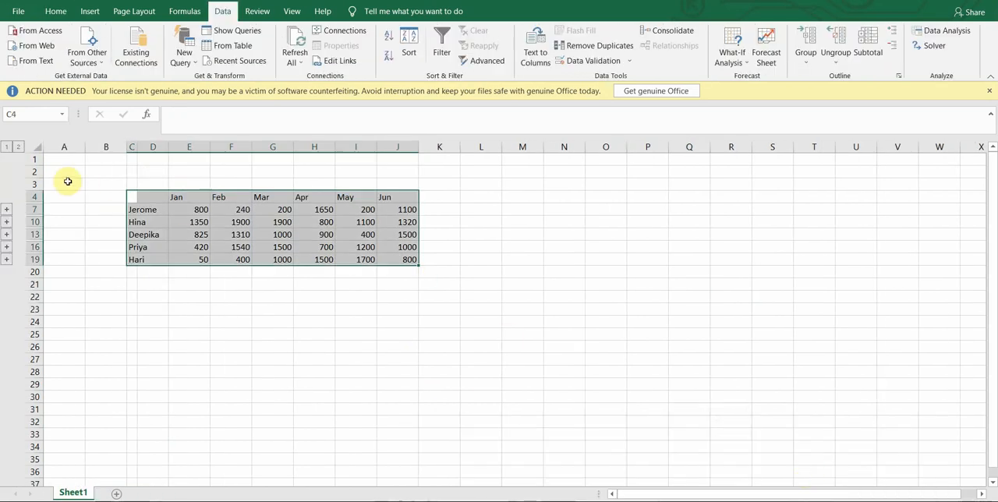
left_click(178, 210)
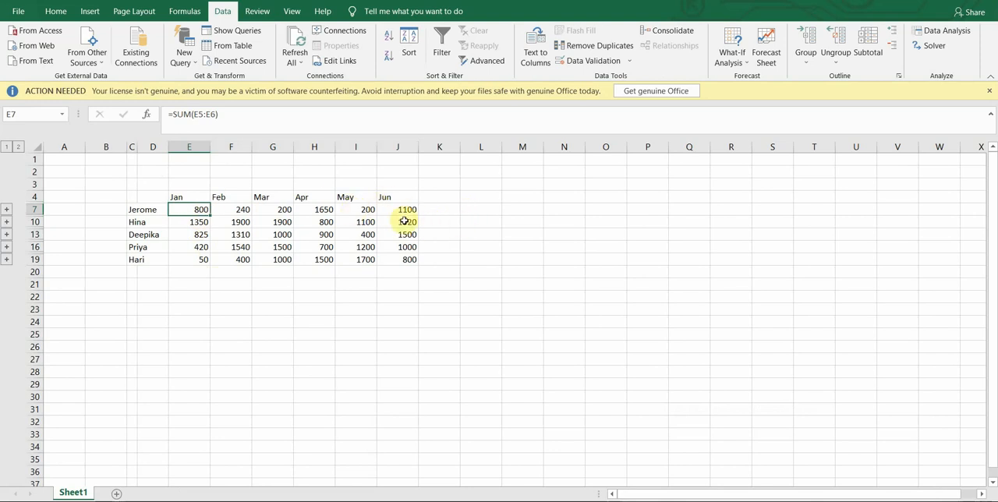
Expand the grouped source rows on Sheet1 of the Mod 5_Consolidate_Pivot Table workbook and widen columns A and B to fit their labels.
left_click(17, 147)
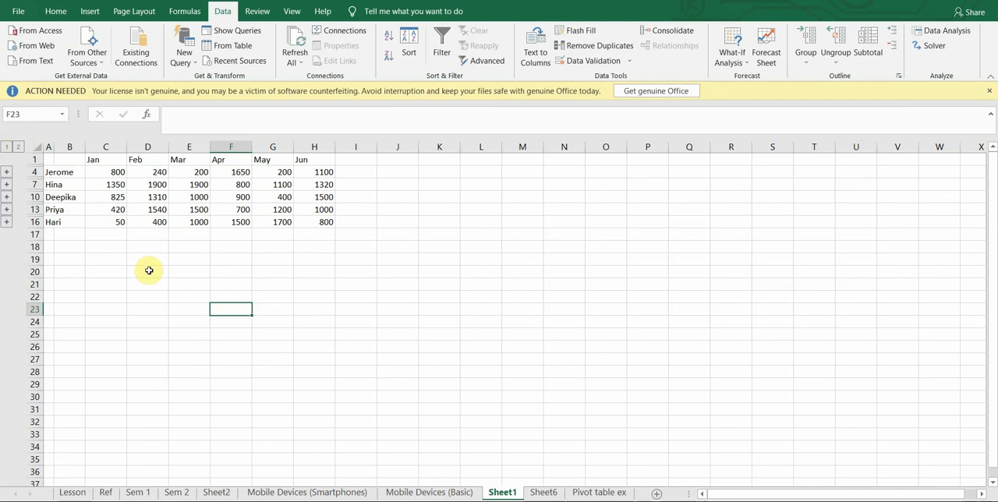
left_click(20, 147)
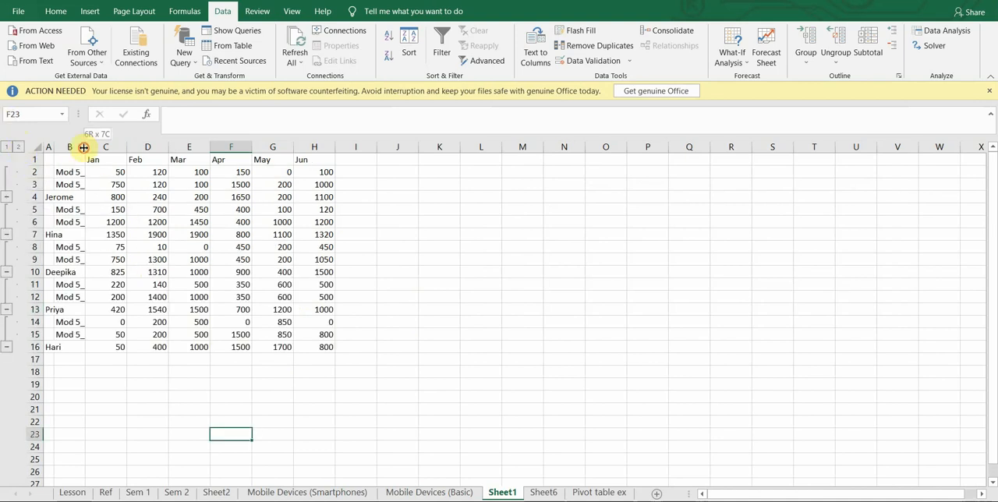
left_click_drag(86, 147, 152, 162)
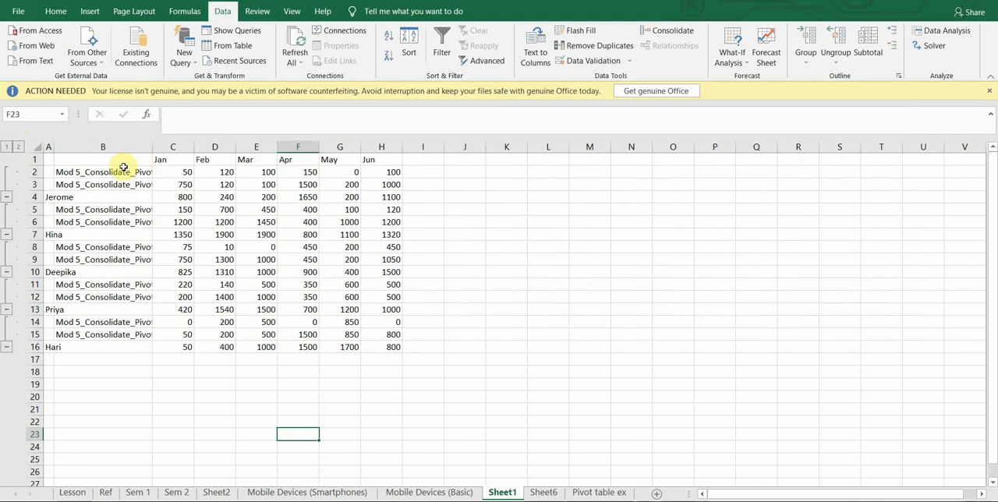
left_click_drag(151, 148, 241, 151)
left_click_drag(146, 176, 147, 321)
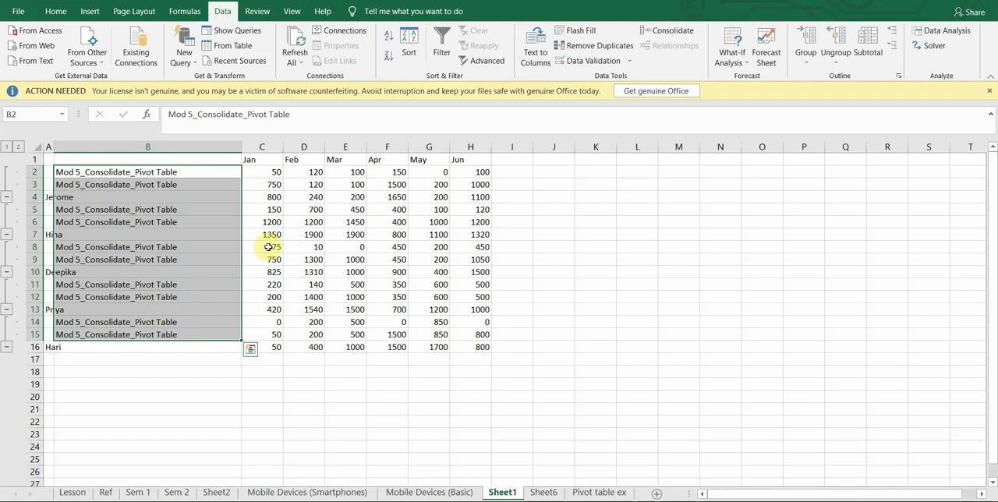
left_click_drag(241, 148, 193, 150)
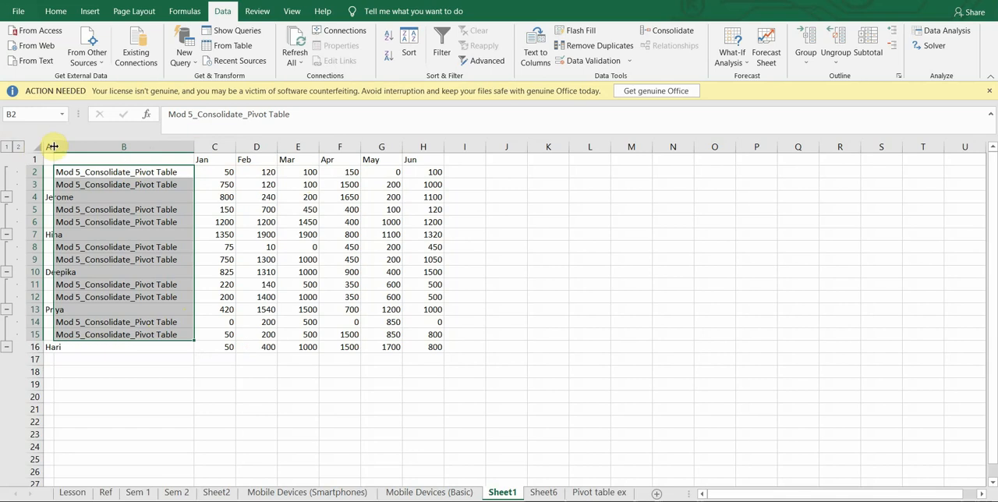
left_click_drag(53, 147, 89, 148)
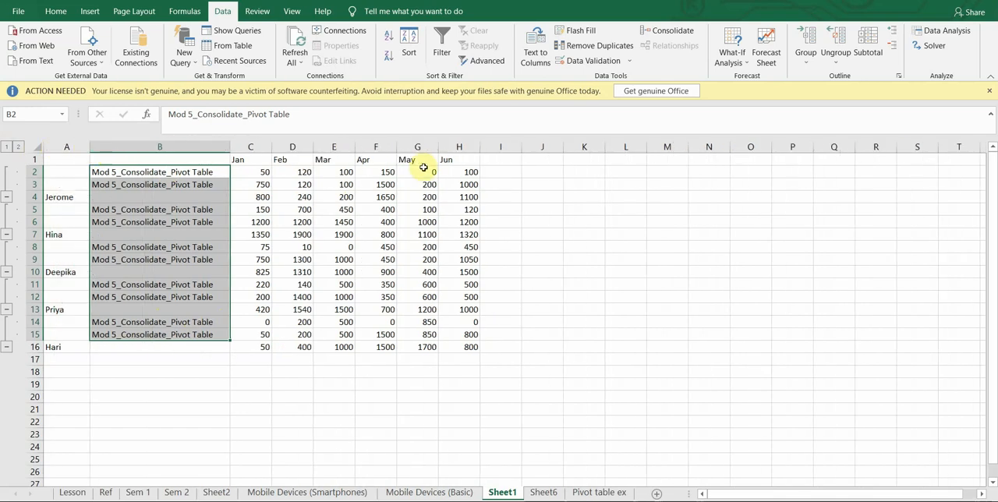
Set up a delimited Text to Columns conversion of H2:H16 with the apostrophe (') as the only delimiter.
left_click_drag(466, 173, 470, 346)
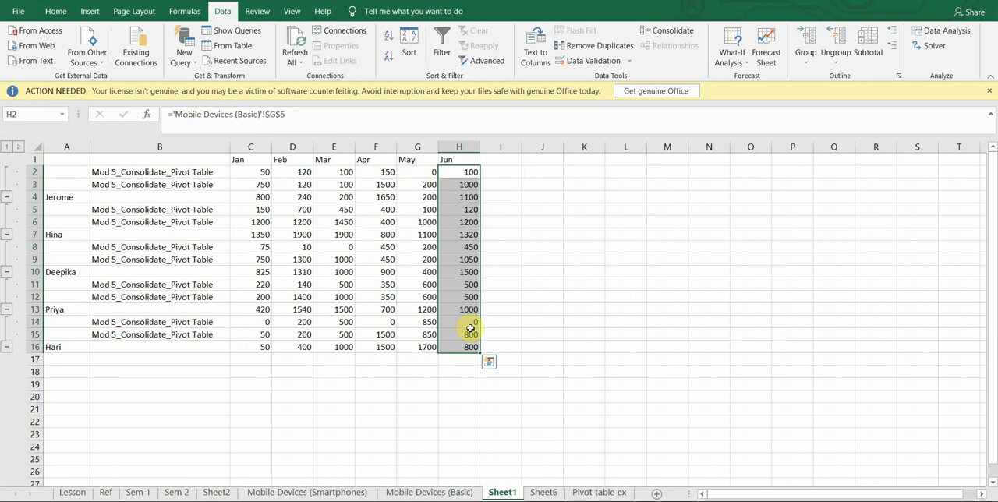
left_click(535, 56)
left_click_drag(604, 80, 634, 81)
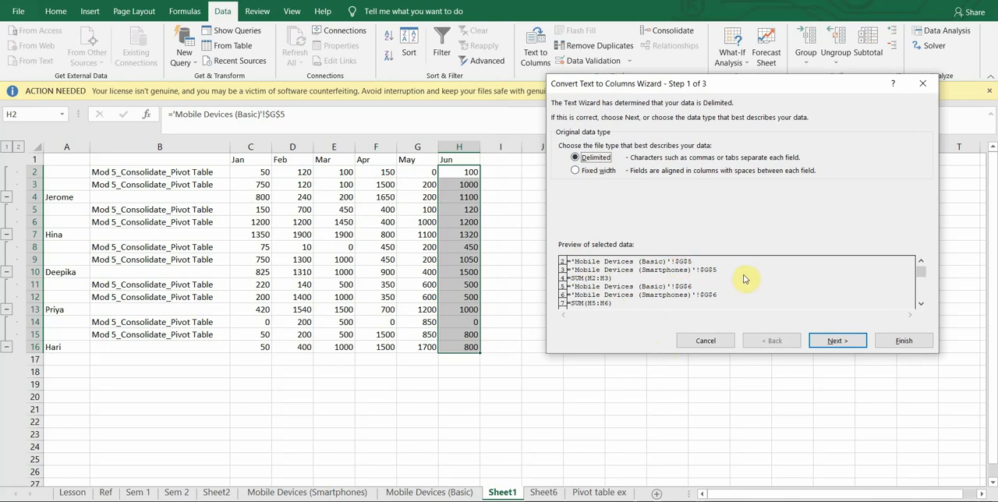
left_click(837, 341)
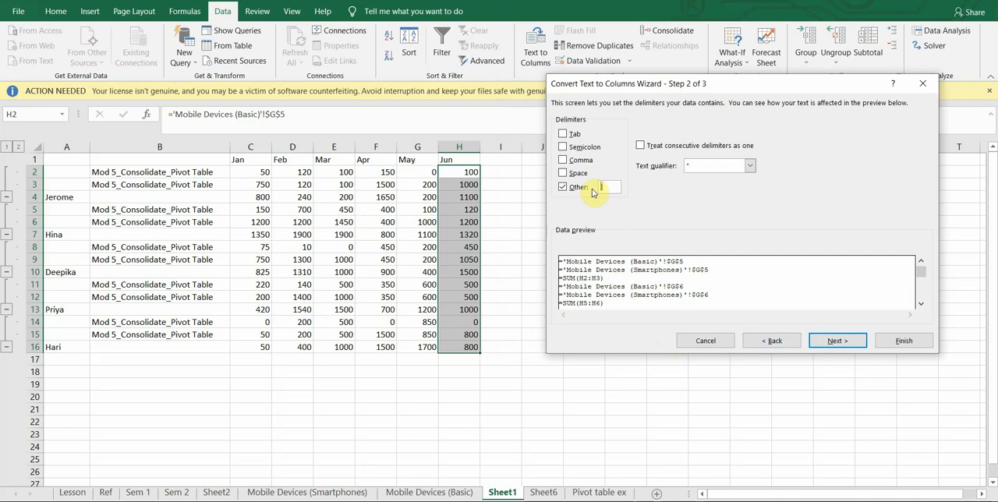
left_click(562, 134)
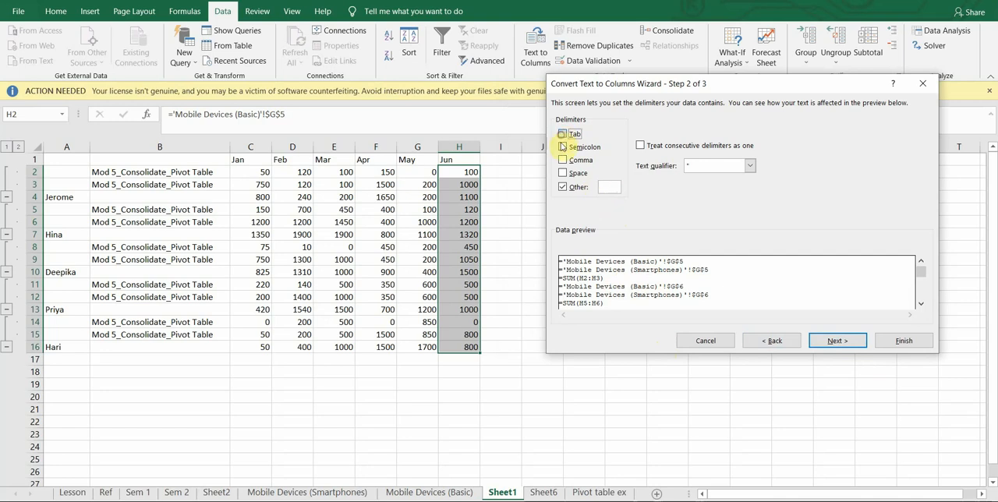
left_click(563, 188)
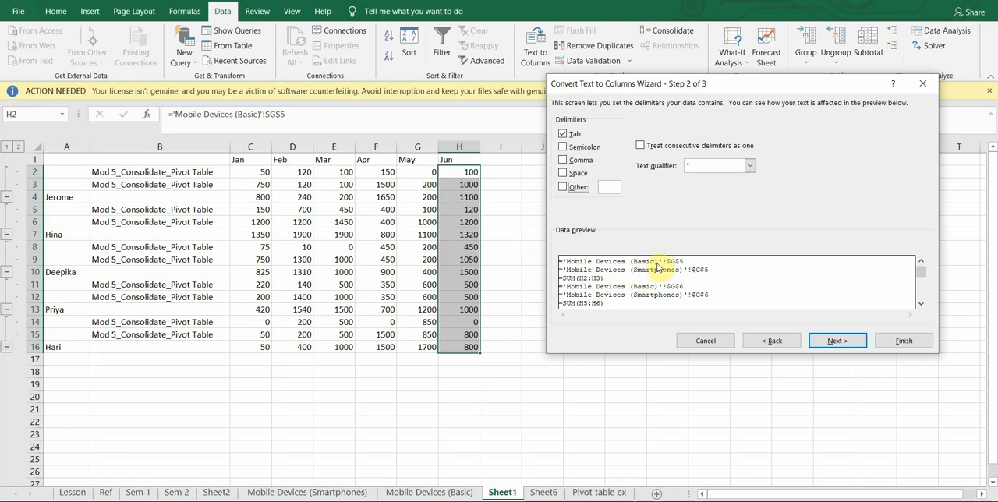
left_click(563, 134)
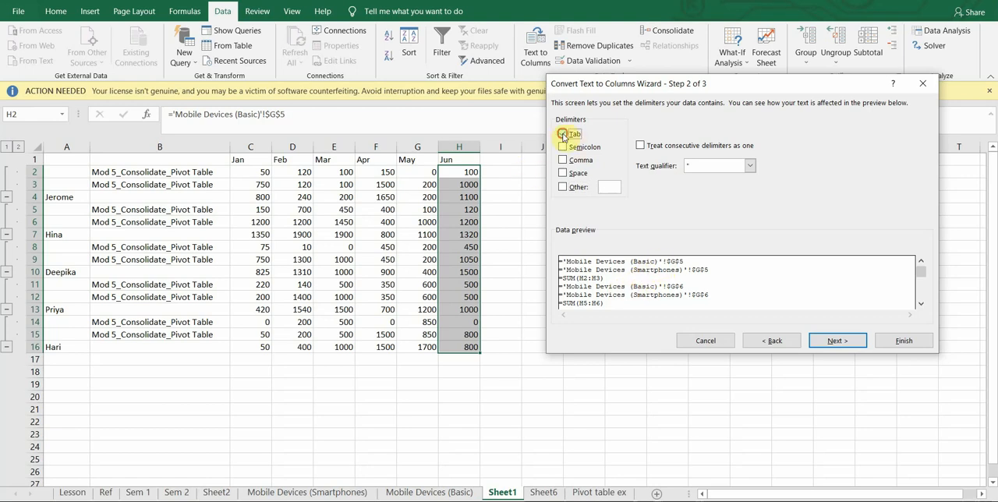
left_click(562, 188)
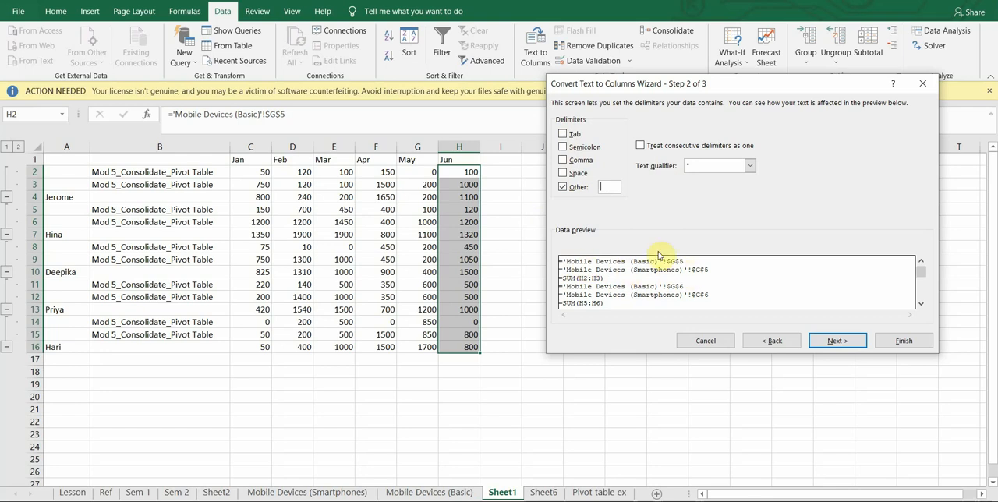
type("'")
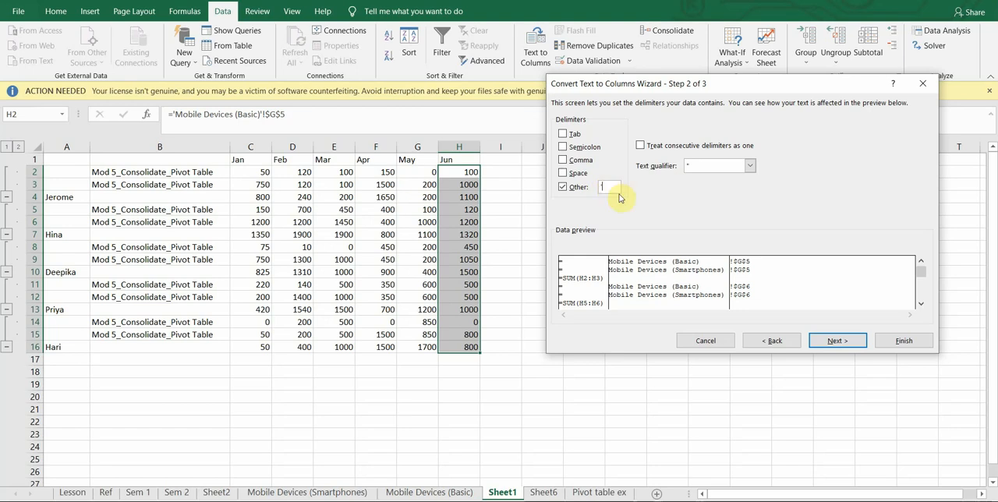
left_click(836, 344)
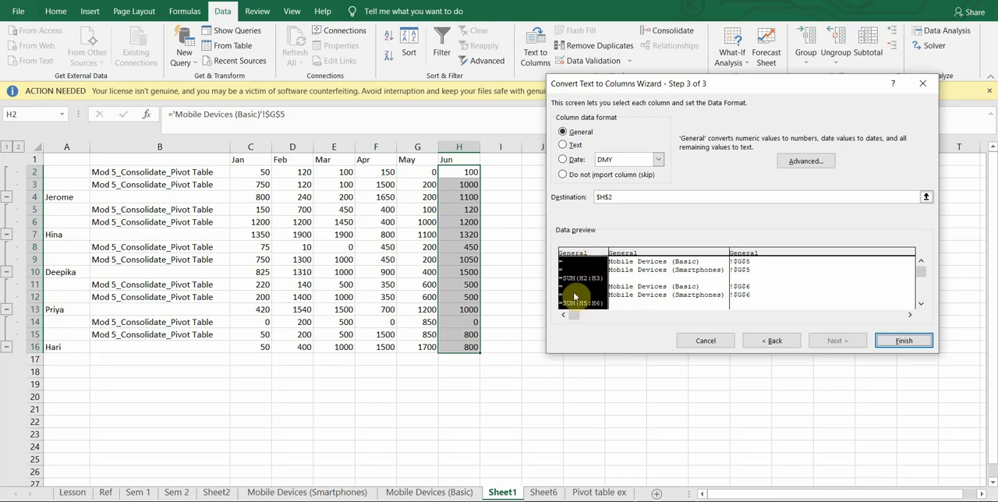
Exclude the first and third preview columns from the import, keeping only the sheet-name column in General format.
left_click(564, 178)
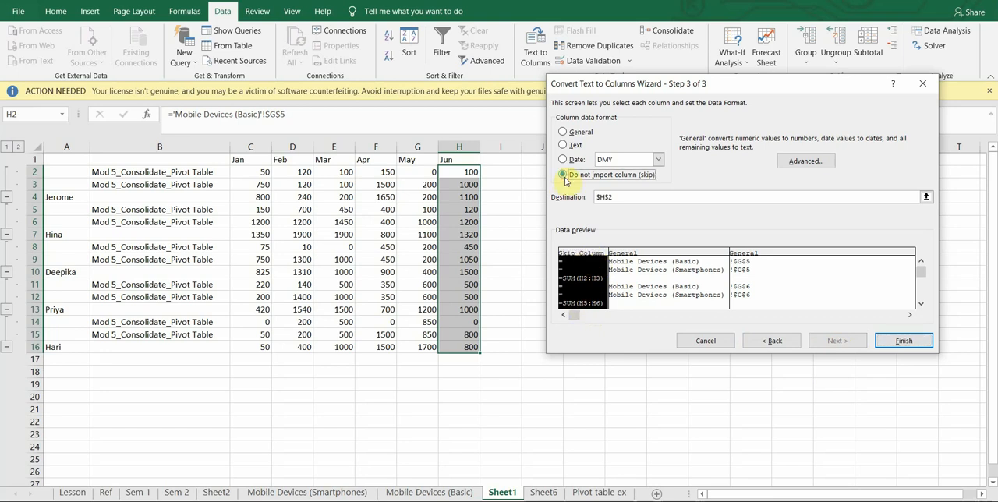
left_click(745, 252)
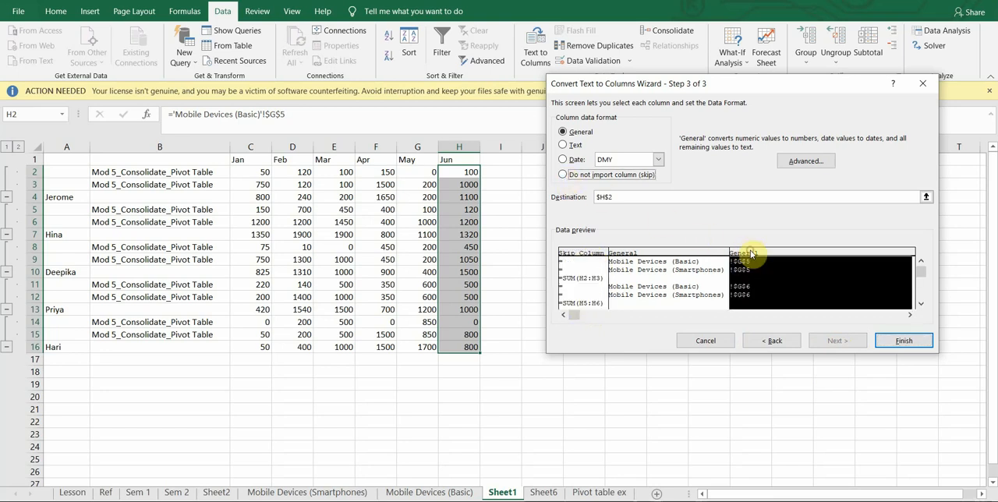
left_click(562, 175)
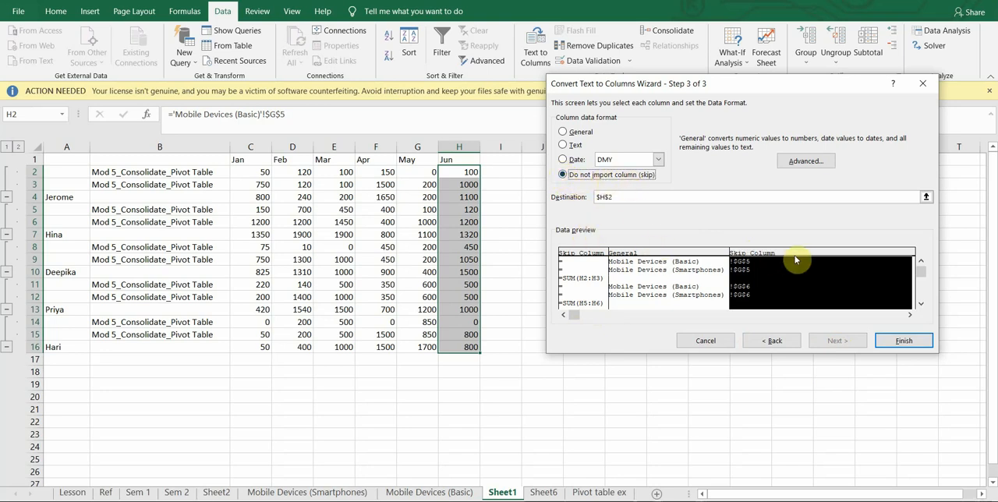
left_click(664, 257)
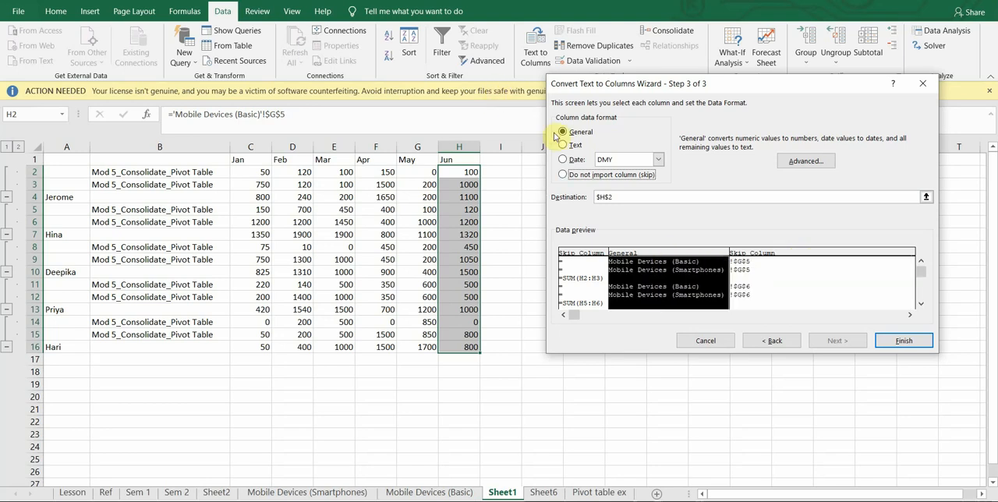
Set the conversion's destination to cell I2 and complete it.
left_click(611, 197)
left_click_drag(612, 198, 590, 196)
key("BackSpace")
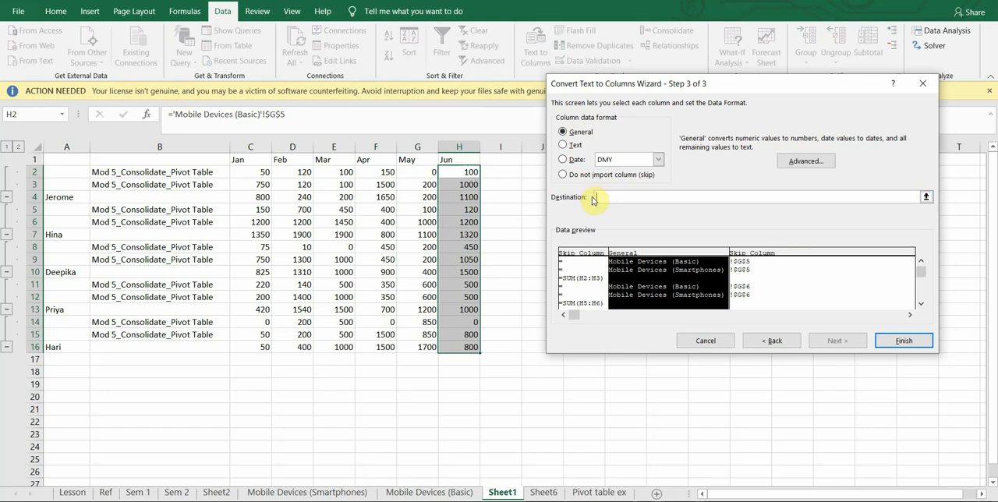
left_click(502, 172)
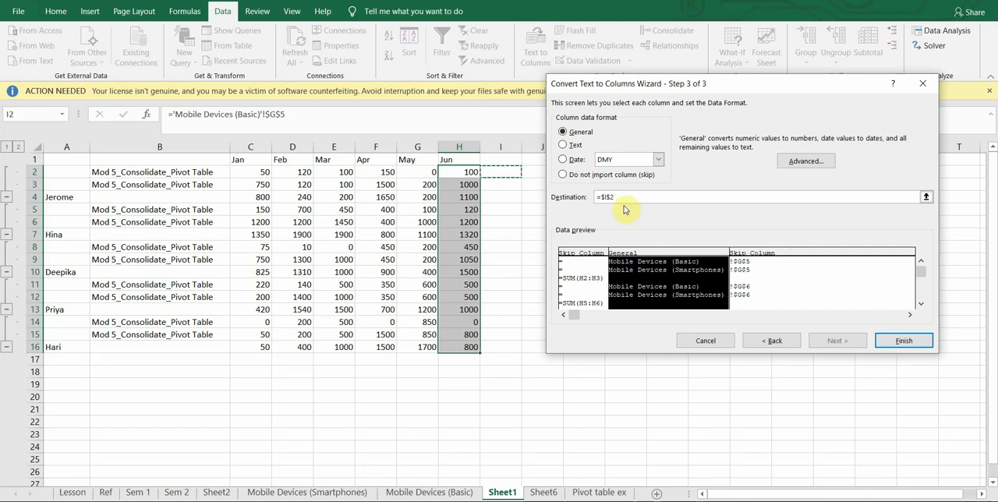
left_click(888, 345)
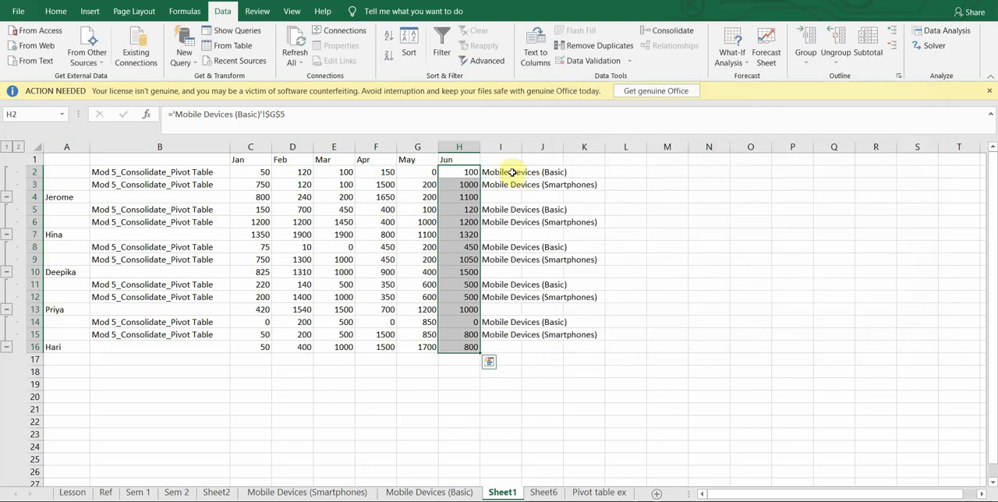
Move the extracted sheet names from I2:I15 over the workbook labels starting at B2, and narrow column B to fit.
left_click_drag(516, 173, 514, 334)
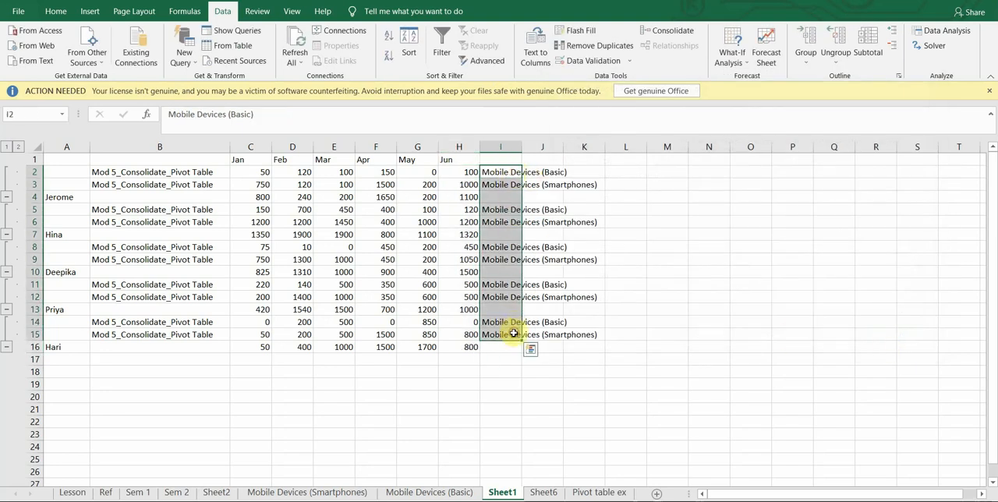
key("ctrl+c")
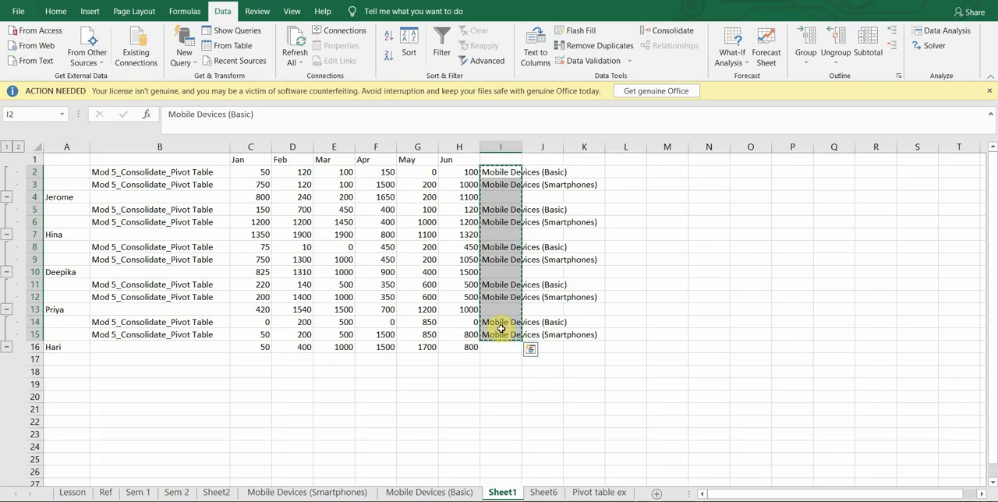
left_click(155, 172)
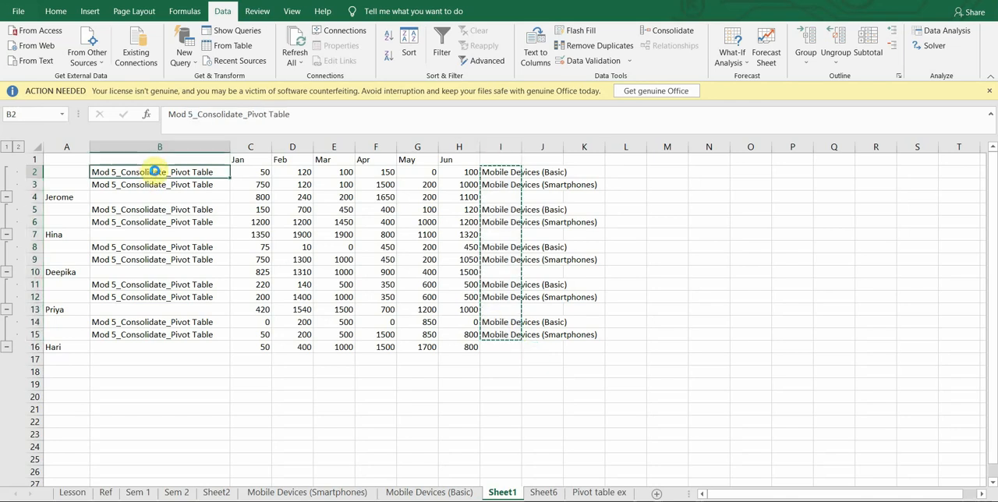
key("ctrl+v")
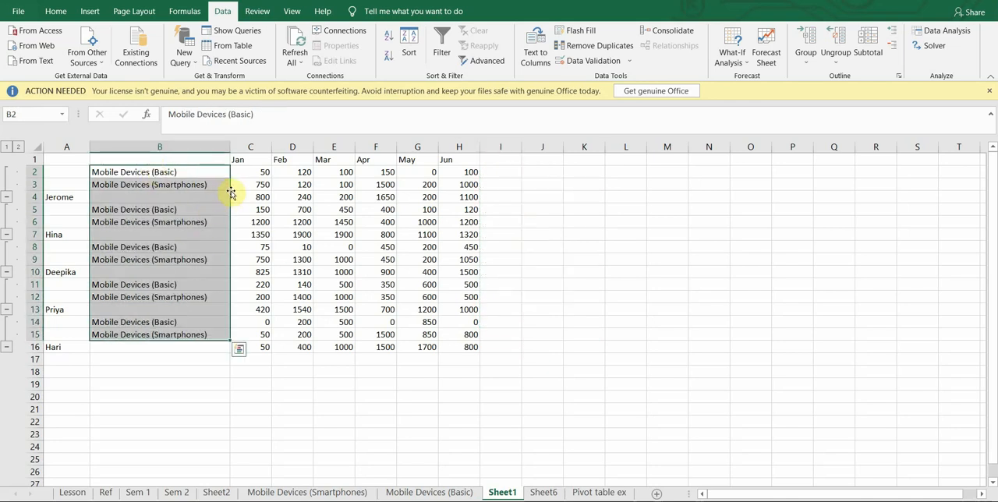
left_click_drag(230, 147, 217, 148)
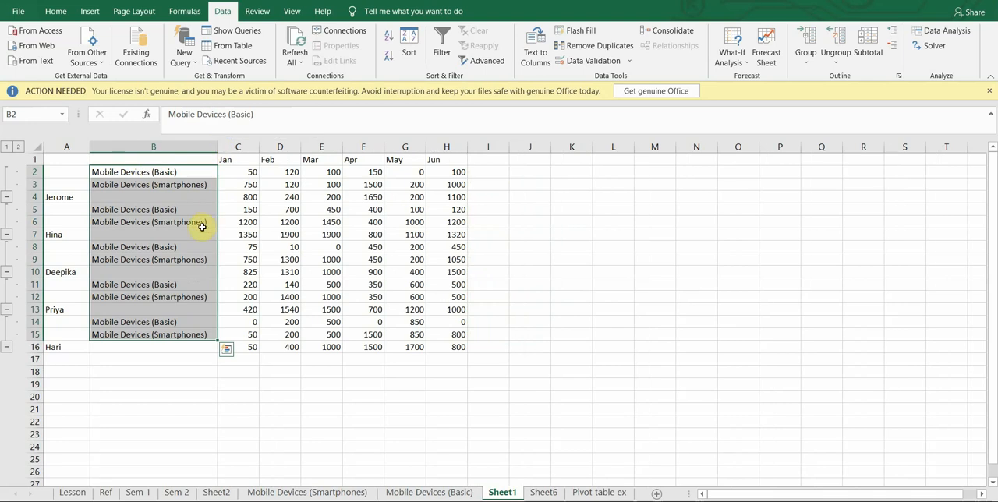
Check the source label in B2 and the January source links in C2 and C3.
left_click(183, 172)
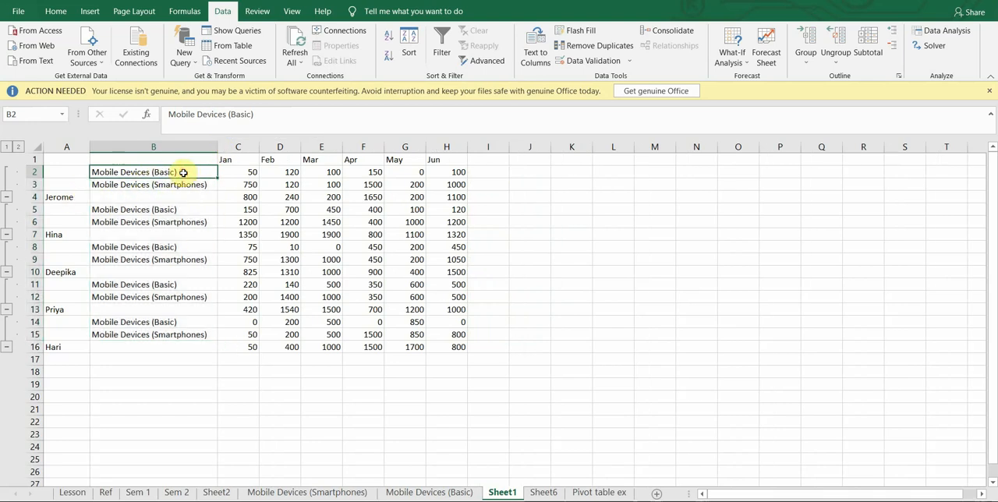
left_click(241, 174)
left_click(238, 184)
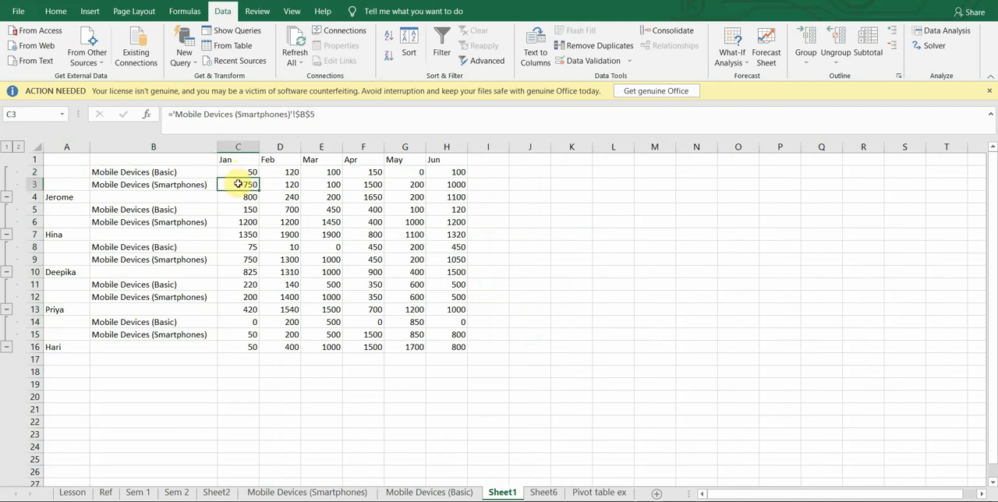
Fill the first person's total row, A4:H4, with light blue.
left_click_drag(53, 197, 474, 198)
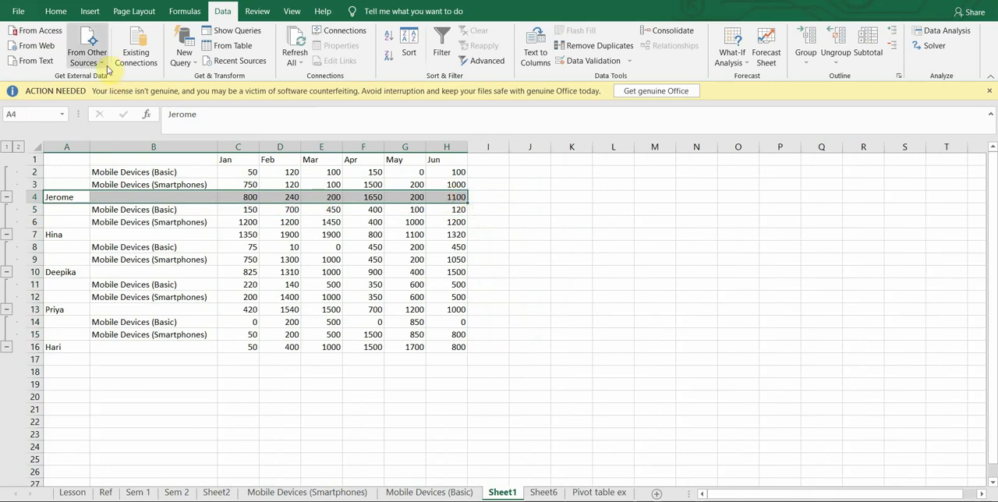
left_click(54, 14)
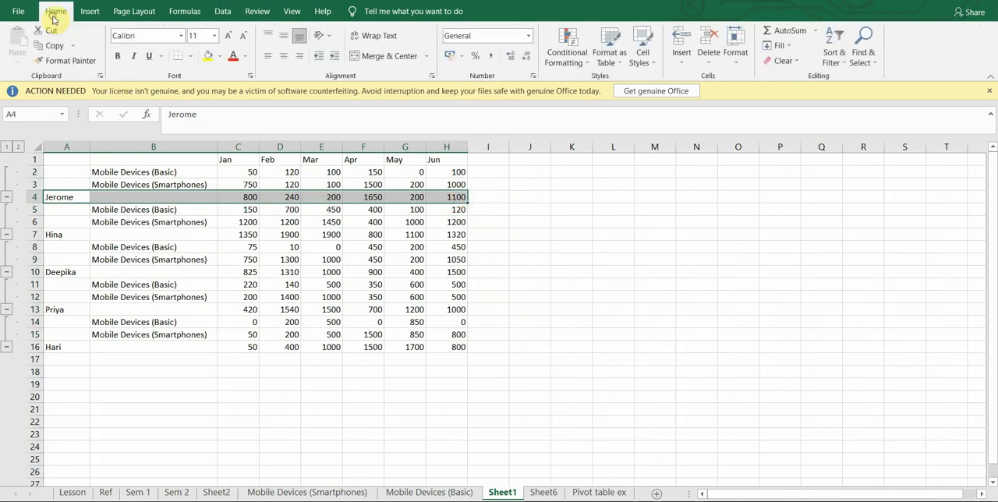
left_click(221, 56)
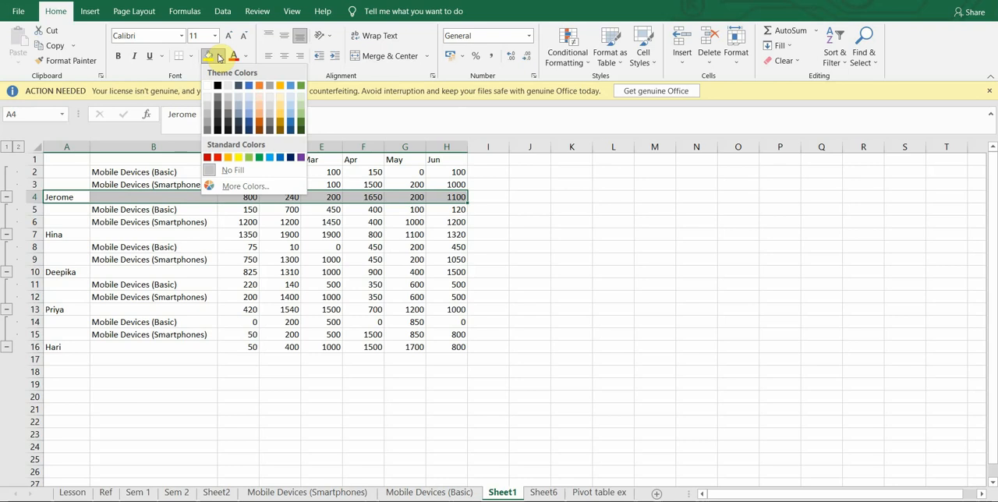
left_click(291, 119)
left_click(277, 259)
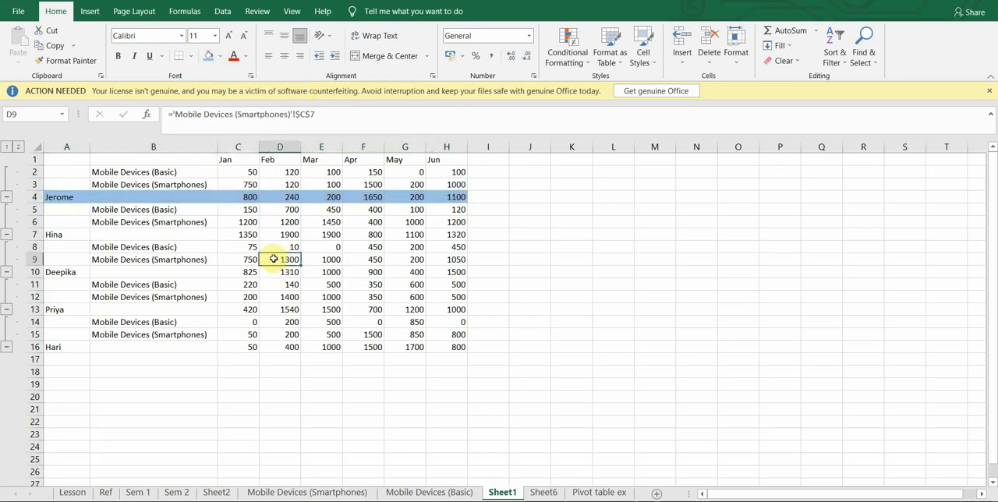
Apply the same light blue fill to columns A to H of the remaining total rows 7, 10, 13 and 16.
left_click_drag(60, 239, 439, 239)
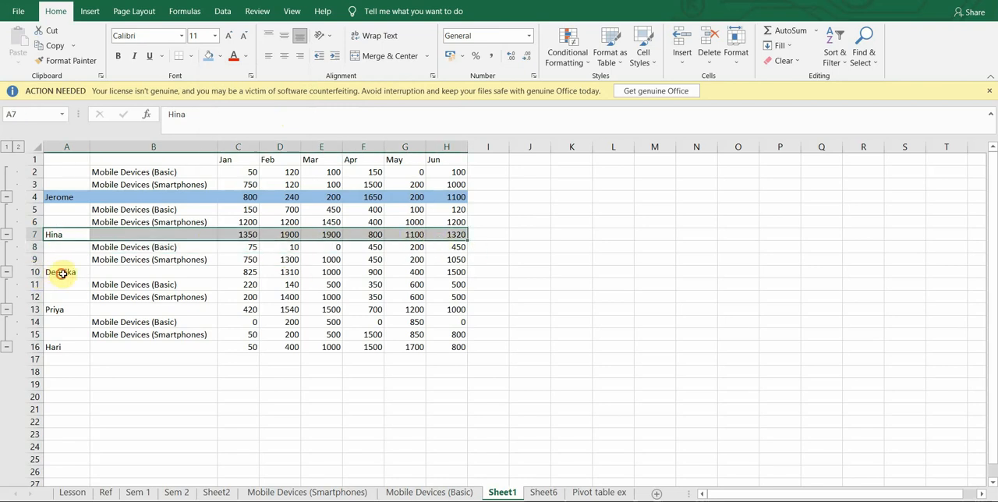
left_click_drag(62, 273, 446, 271)
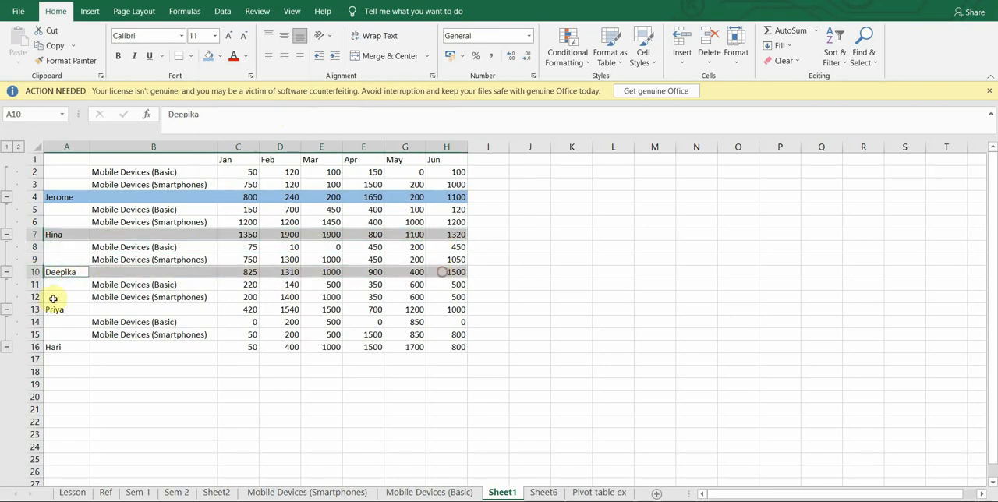
left_click_drag(52, 310, 437, 310)
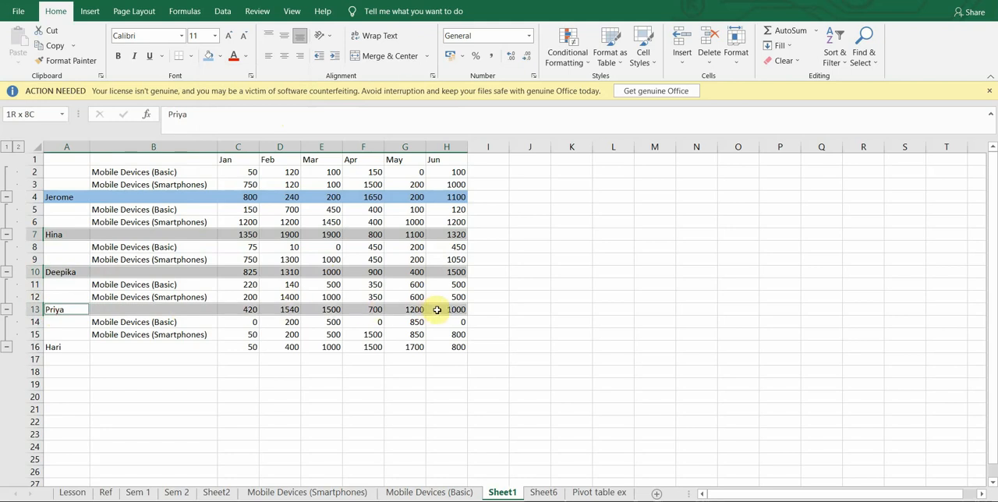
left_click_drag(65, 347, 444, 344)
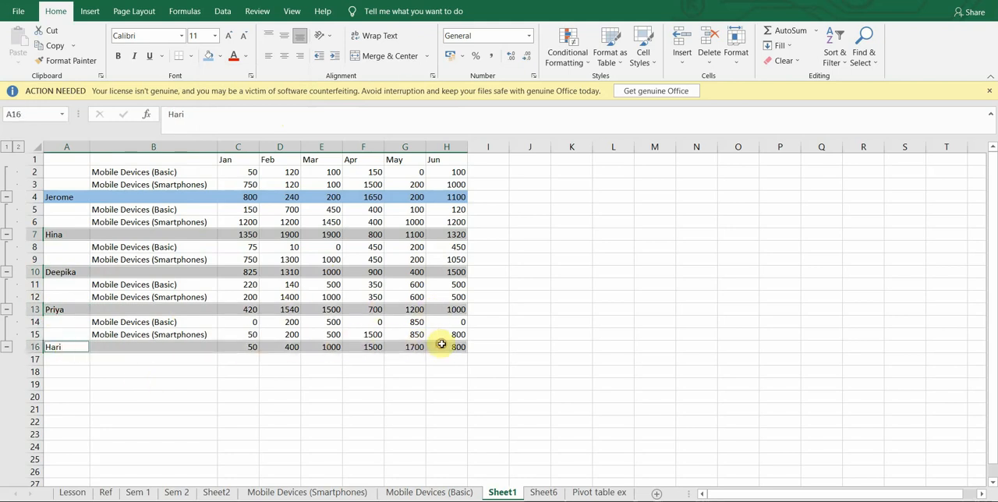
left_click(208, 60)
left_click(280, 421)
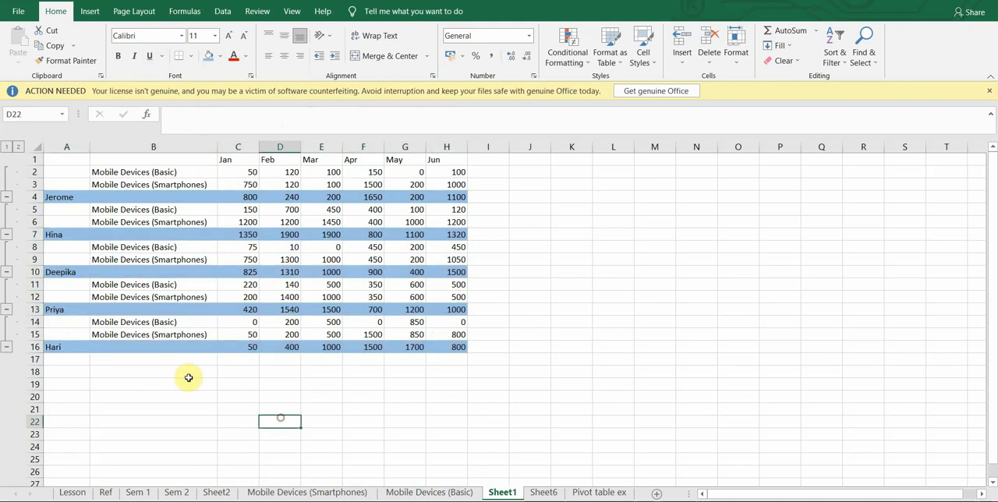